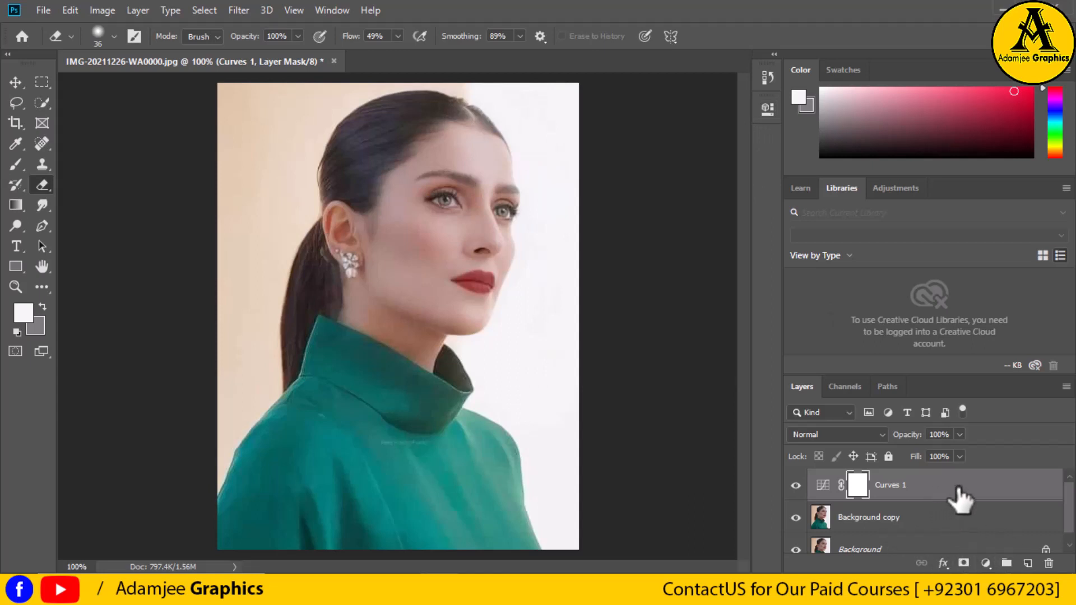
Replace the layer mask on the Curves 1 adjustment layer.
left_click_drag(953, 492, 962, 562)
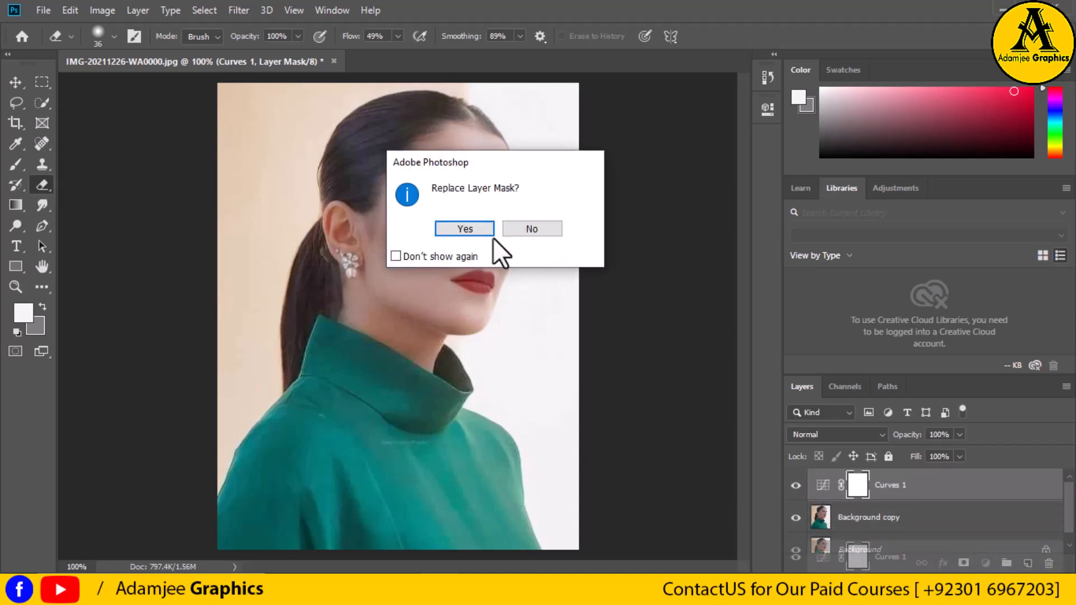
left_click(464, 229)
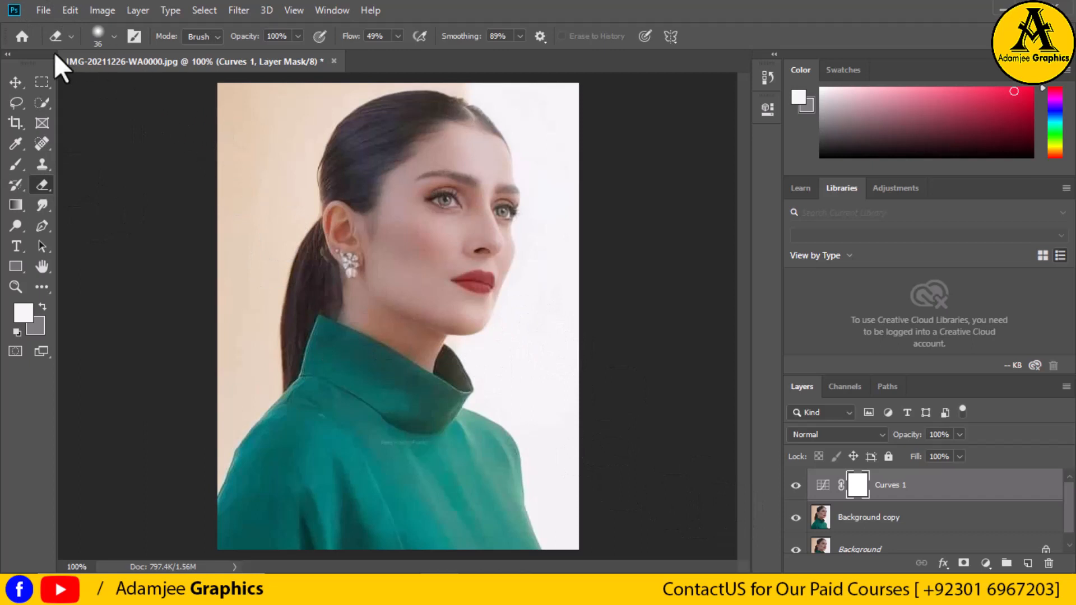
Open the leaf image Wallpapers-For-Galaxy-S4-Textures-5.jpg and duplicate its Background layer.
left_click(21, 36)
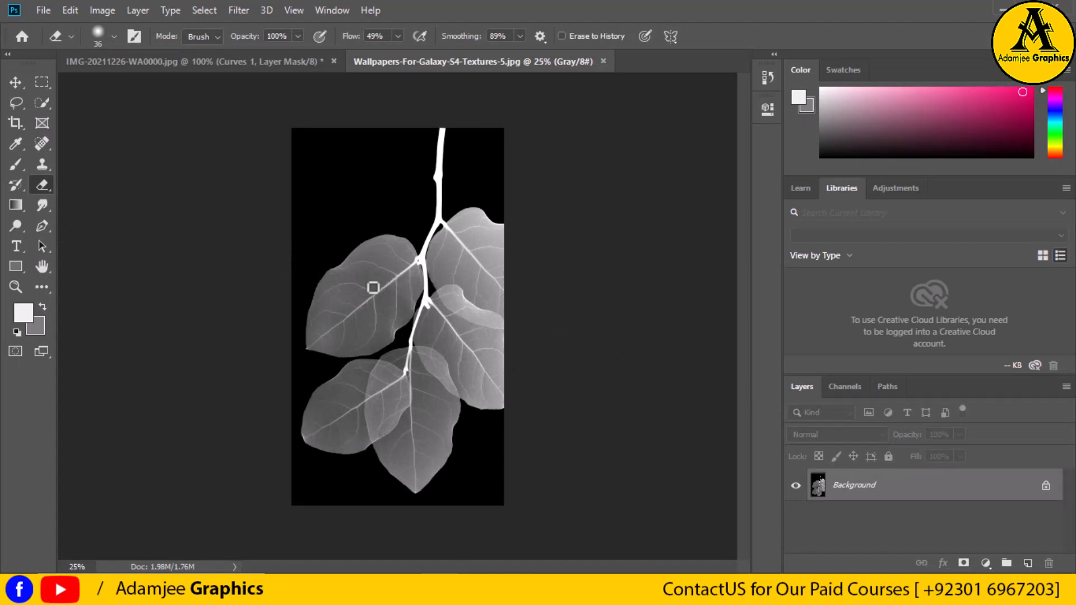
key("t")
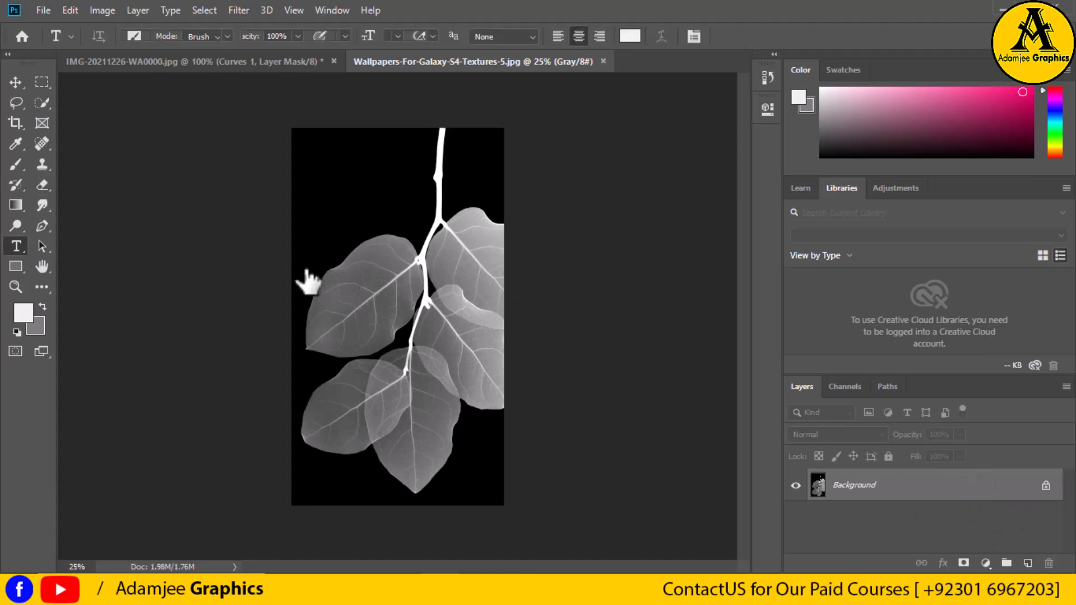
left_click(13, 82)
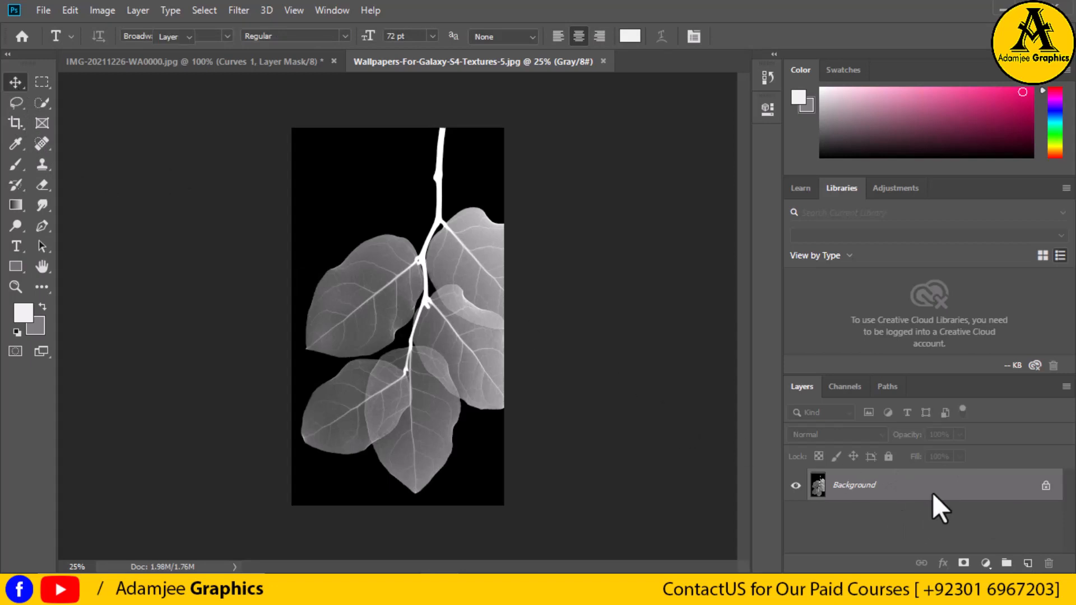
left_click_drag(938, 492, 1027, 562)
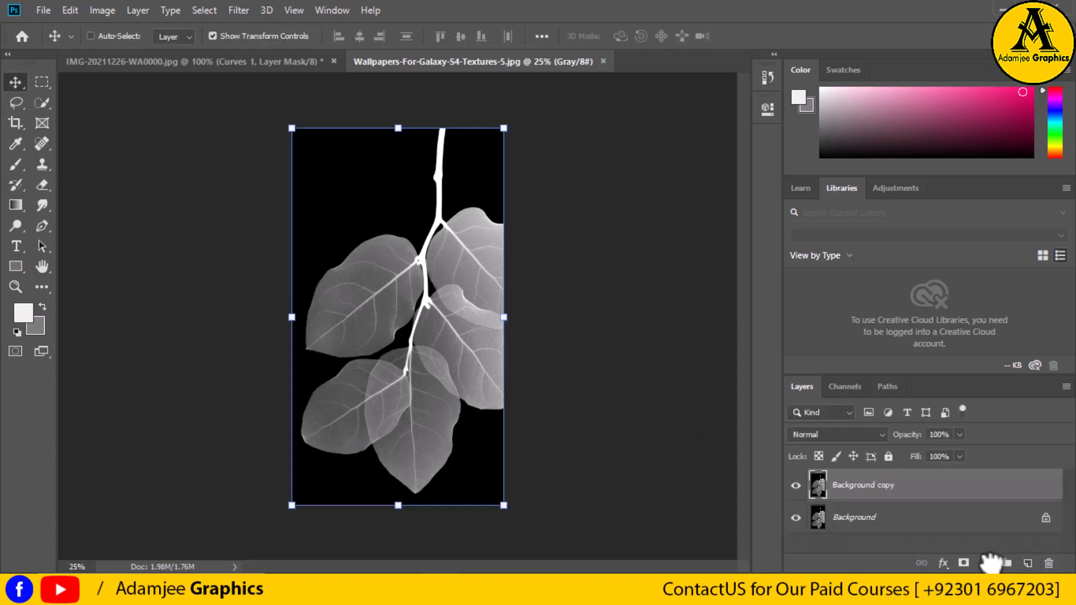
Rotate the duplicated leaf layer 180° with Free Transform and apply the transformation.
right_click(418, 192)
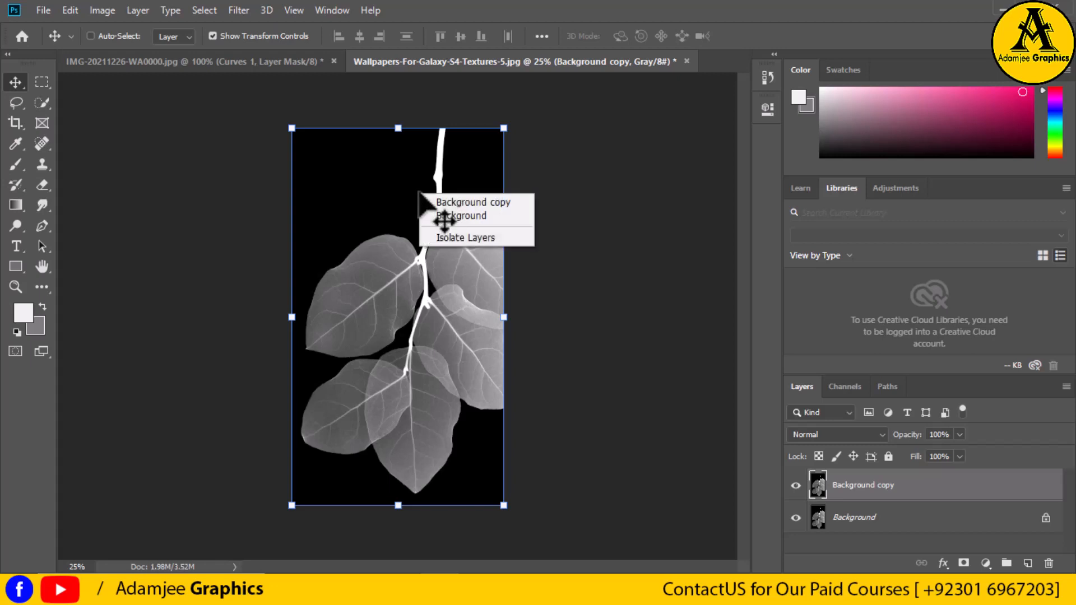
left_click(398, 205)
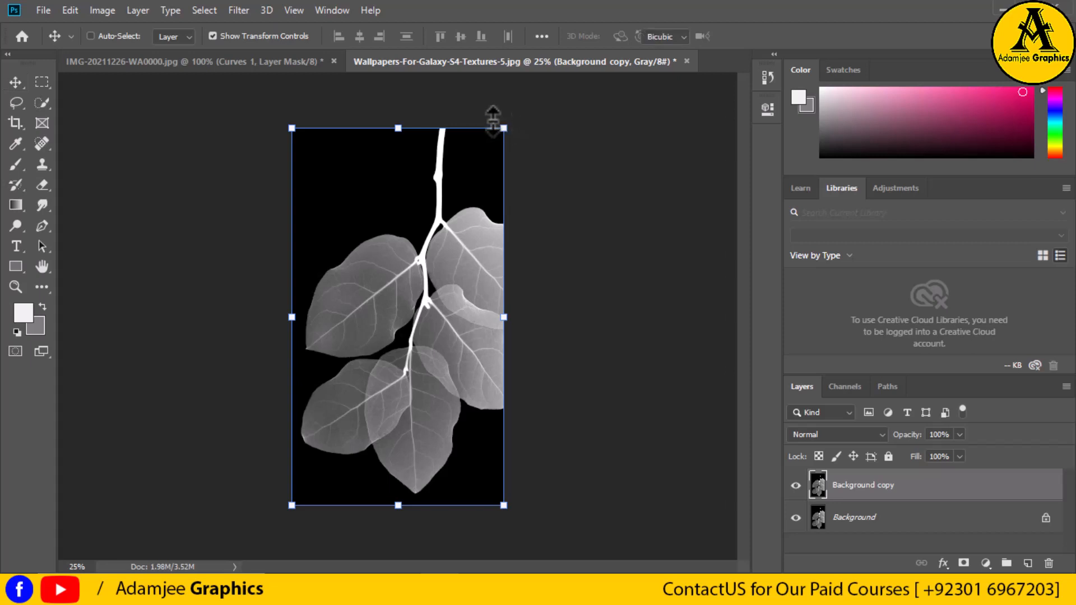
left_click(510, 124)
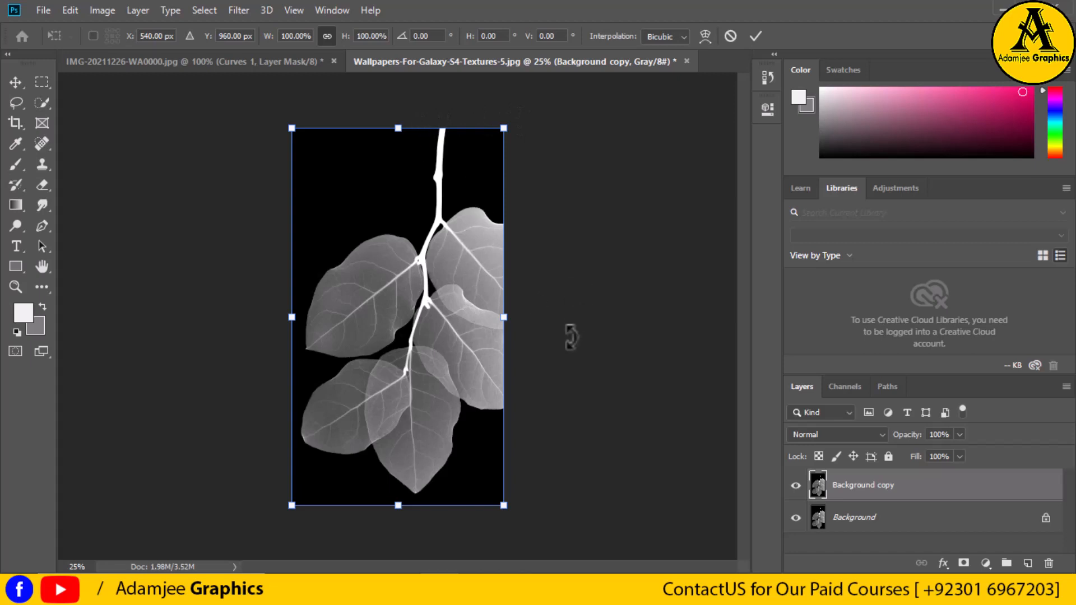
right_click(393, 303)
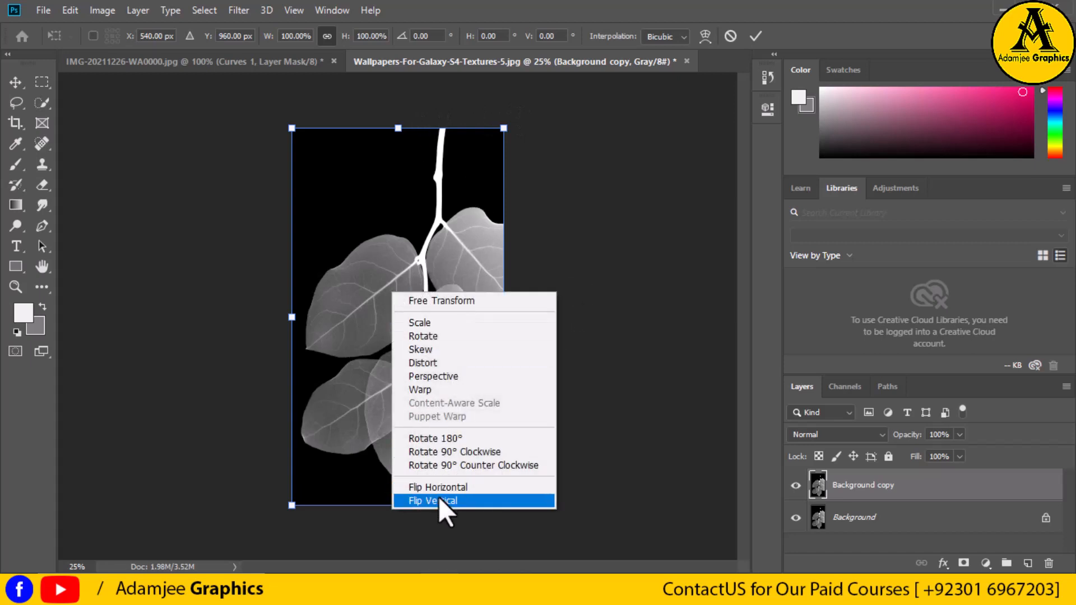
left_click(451, 439)
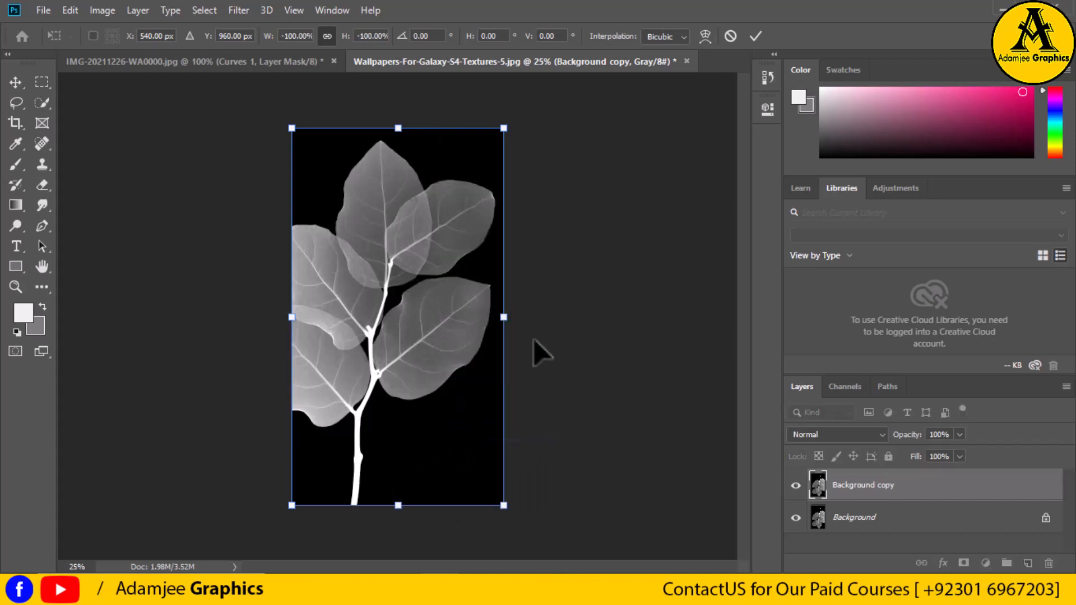
left_click(17, 77)
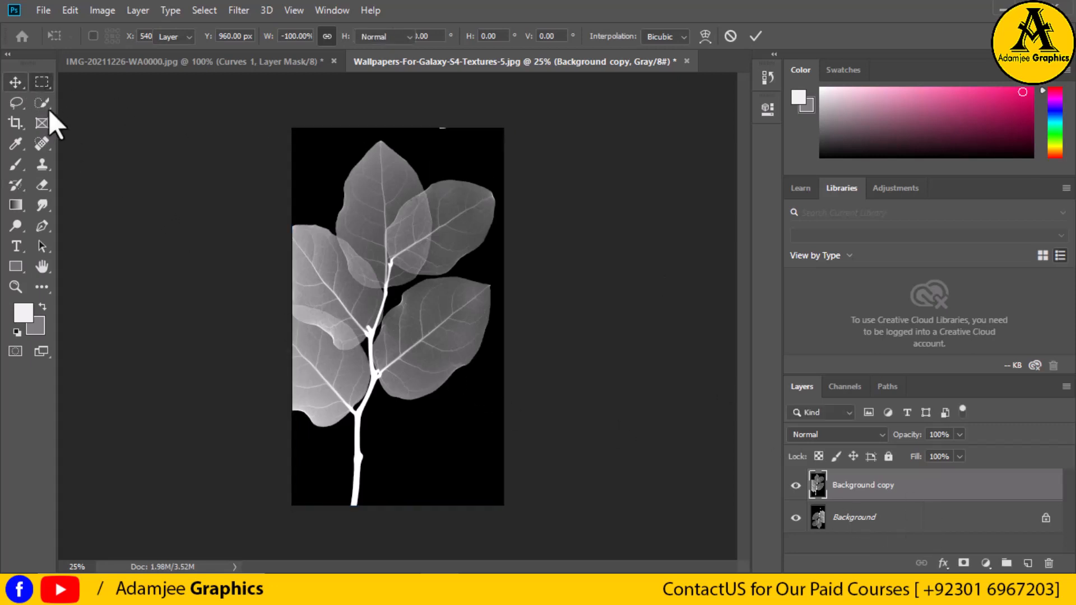
Select all the leaves and the stem on the rotated layer with the Quick Selection tool.
key("m")
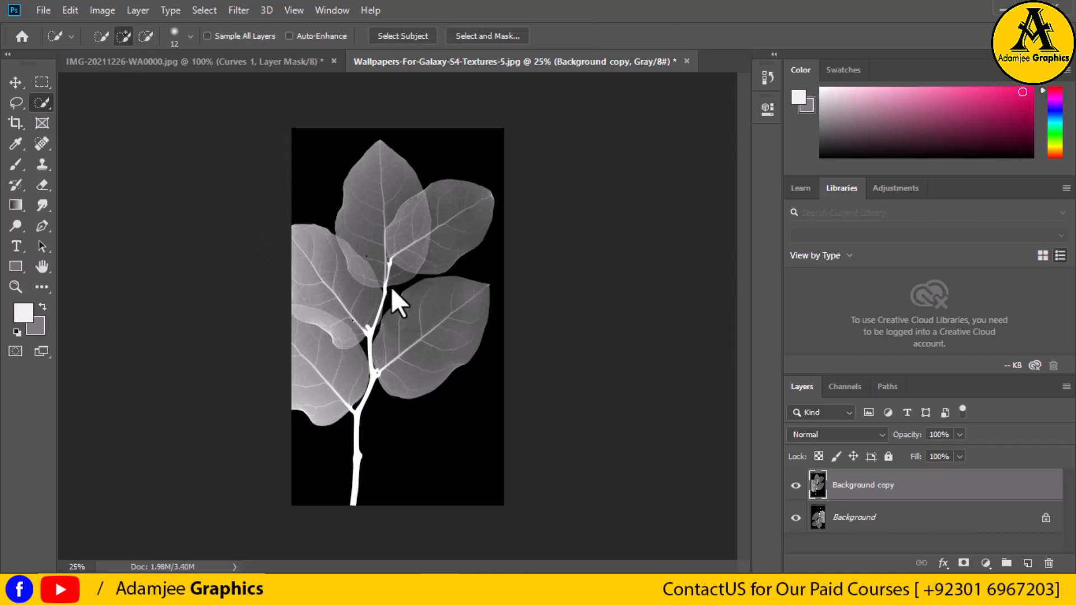
left_click(384, 259)
left_click_drag(374, 227, 375, 195)
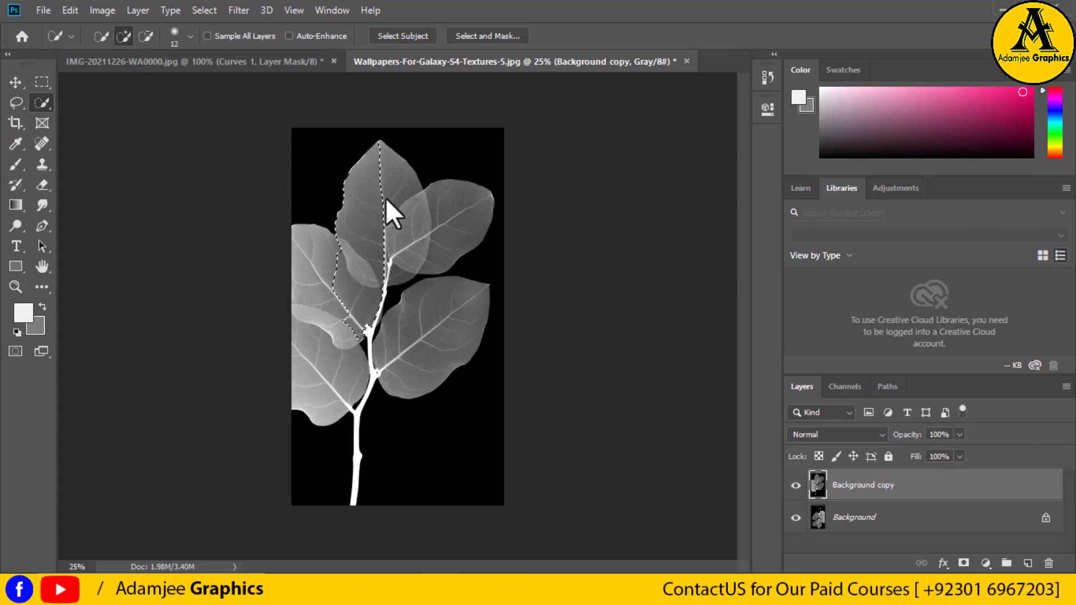
left_click(469, 233)
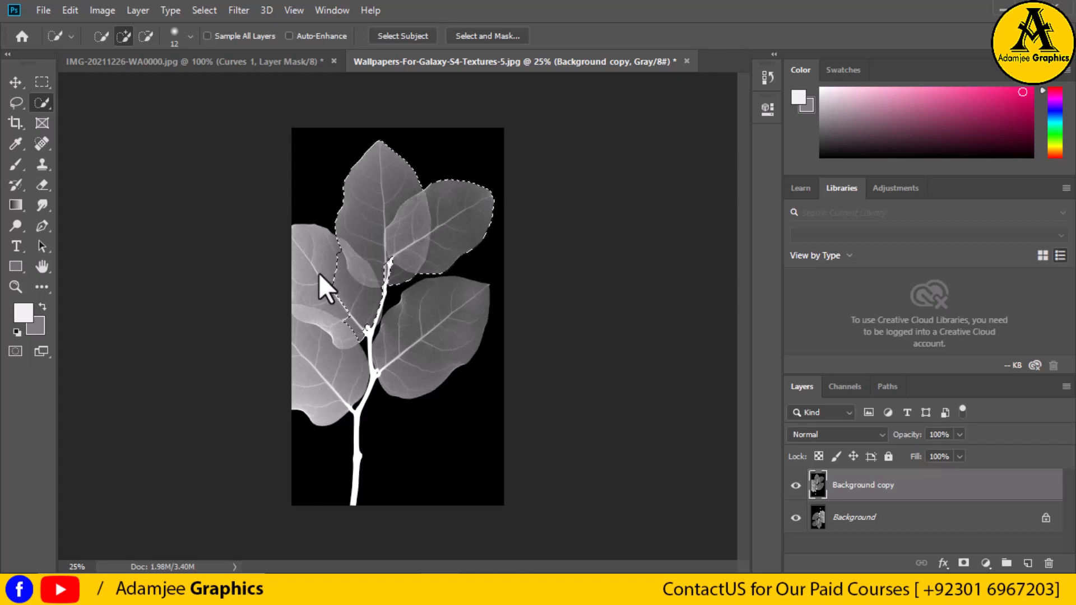
left_click_drag(310, 283, 344, 272)
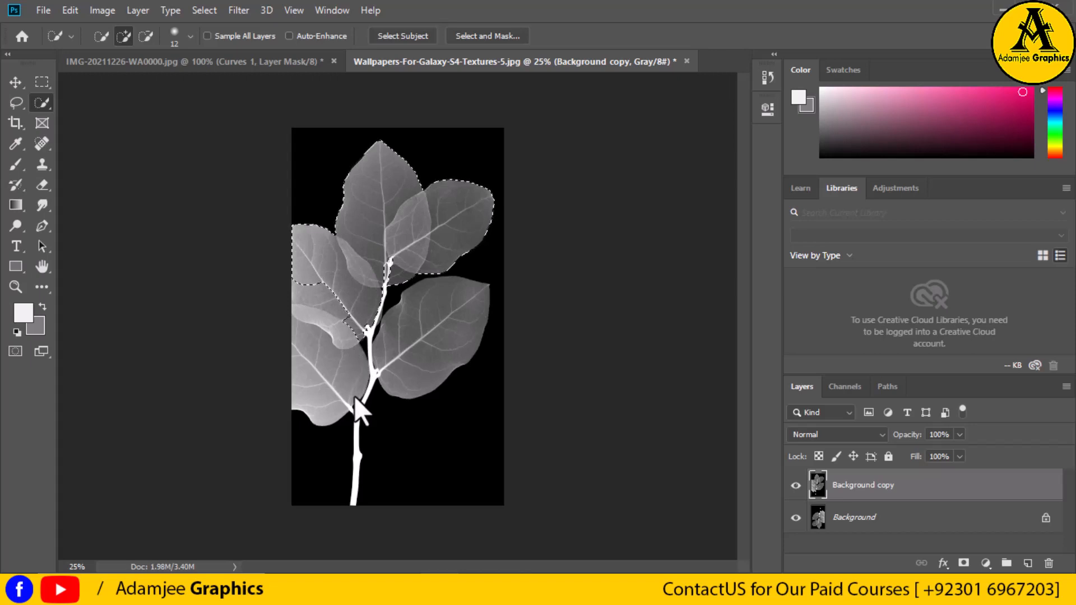
left_click_drag(360, 294, 356, 338)
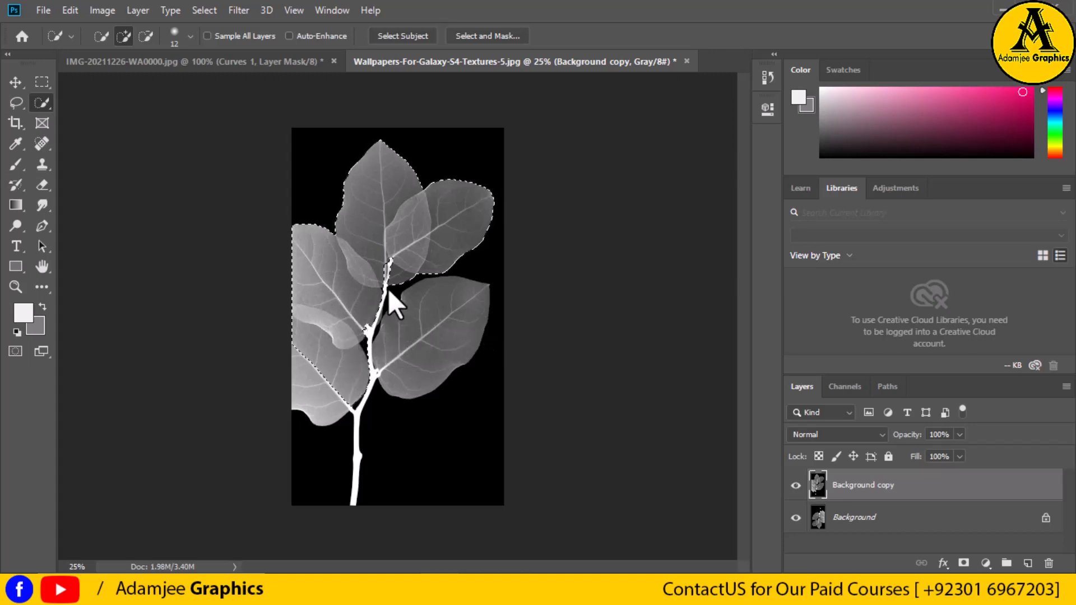
mouse_move(389, 291)
left_mouse_down()
mouse_move(360, 307)
mouse_move(445, 348)
mouse_move(480, 329)
mouse_move(413, 337)
mouse_move(409, 321)
left_mouse_up()
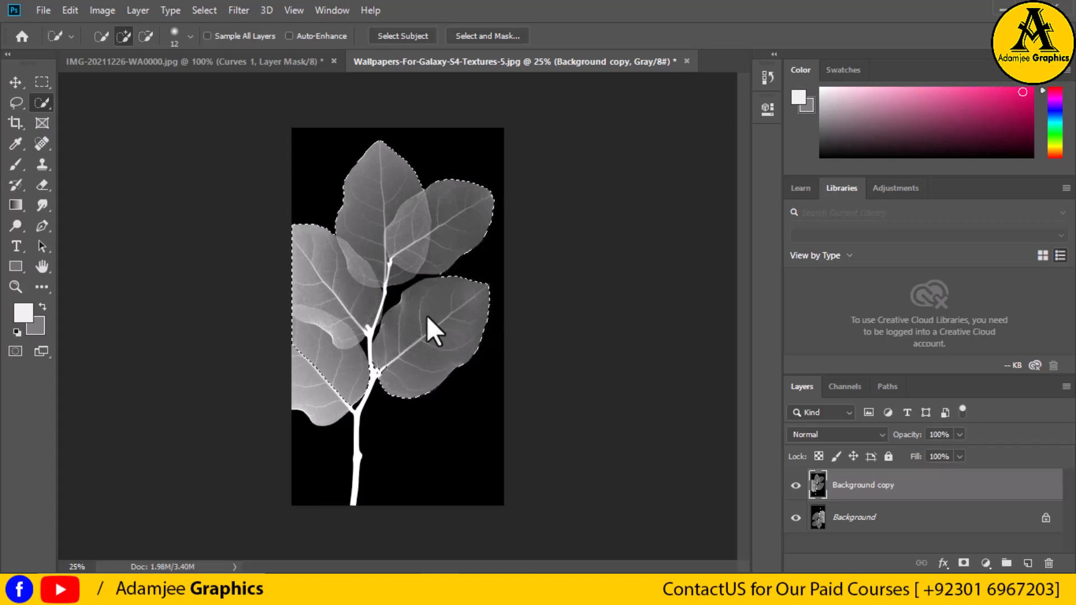
mouse_move(328, 389)
left_mouse_down()
mouse_move(317, 395)
mouse_move(330, 371)
mouse_move(300, 372)
left_mouse_up()
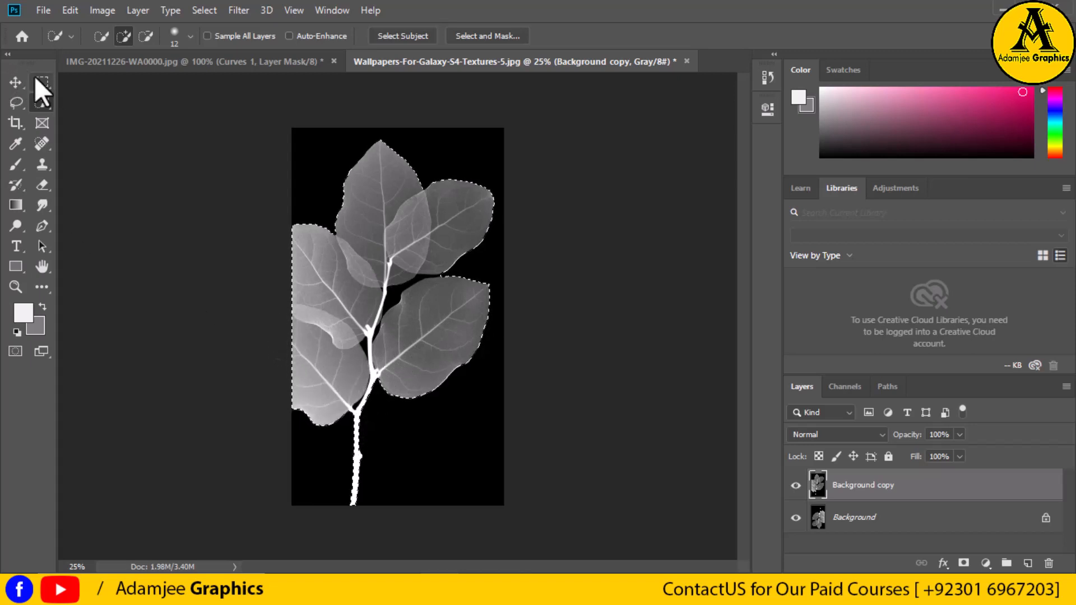
Move the selected leaf branch into the portrait document IMG-20211226-WA0000.jpg as a new layer.
left_click(16, 82)
left_click_drag(440, 370, 456, 334)
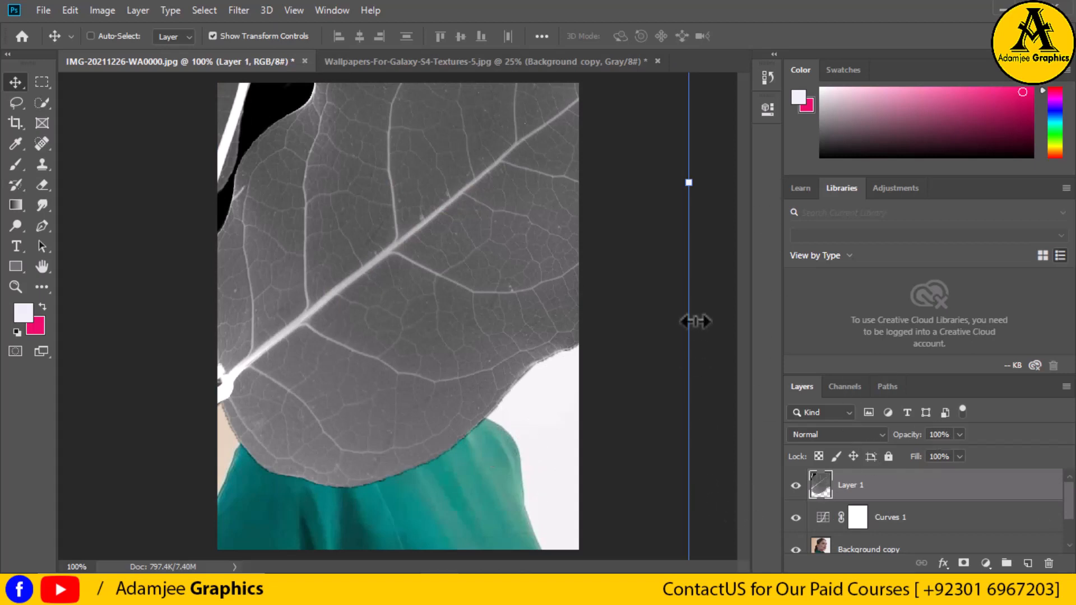
Scale the oversized leaf branch layer down proportionally to about 9.9% with Free Transform.
scroll(699, 319, "up", 3)
scroll(675, 342, "up", 3)
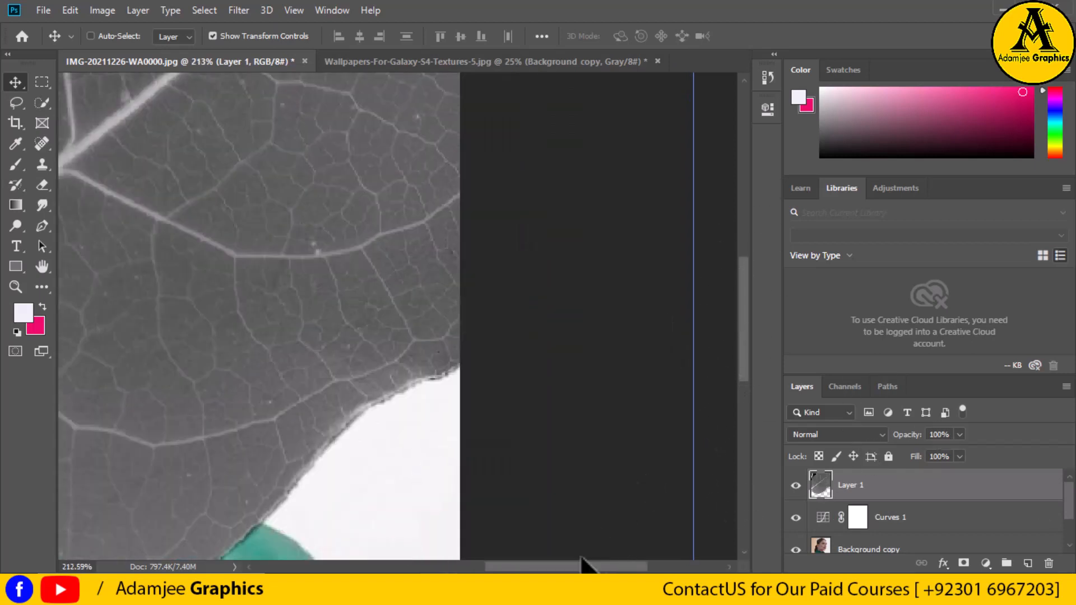
left_click_drag(560, 567, 497, 567)
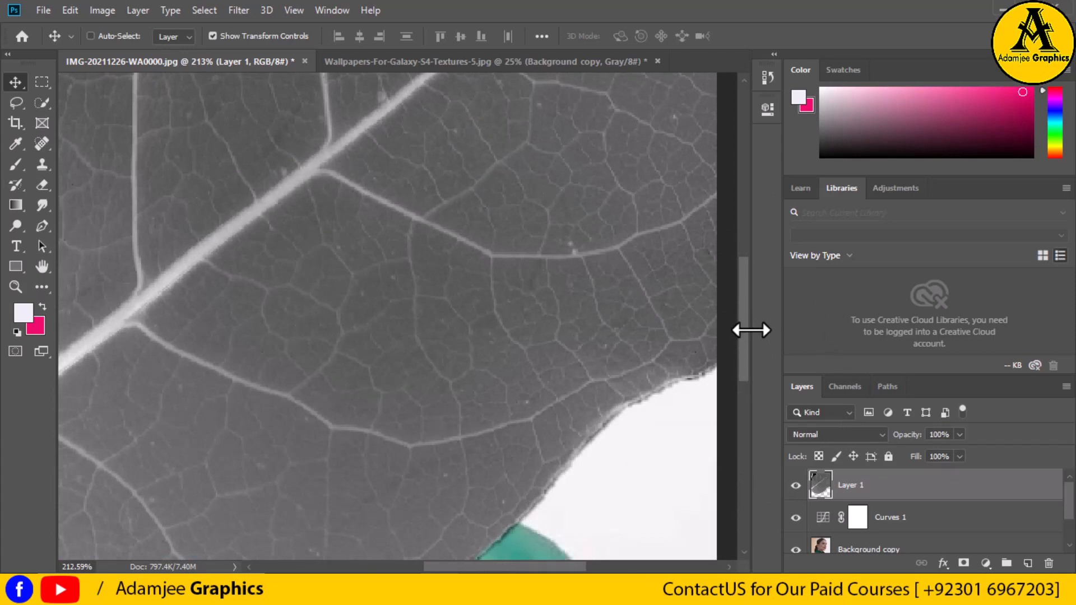
left_click_drag(747, 338, 740, 221)
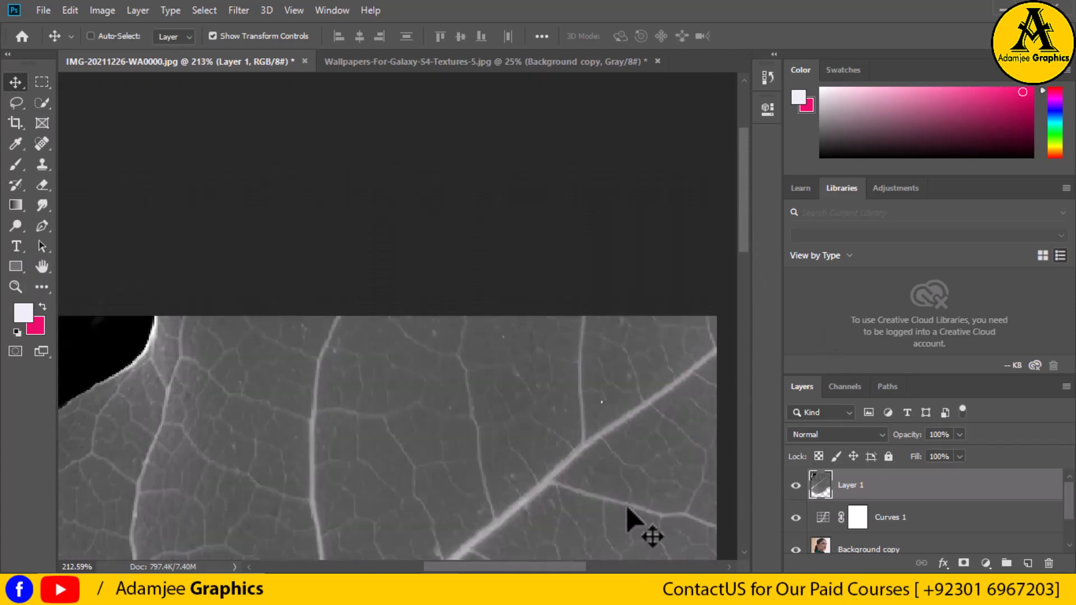
left_click_drag(551, 571, 510, 567)
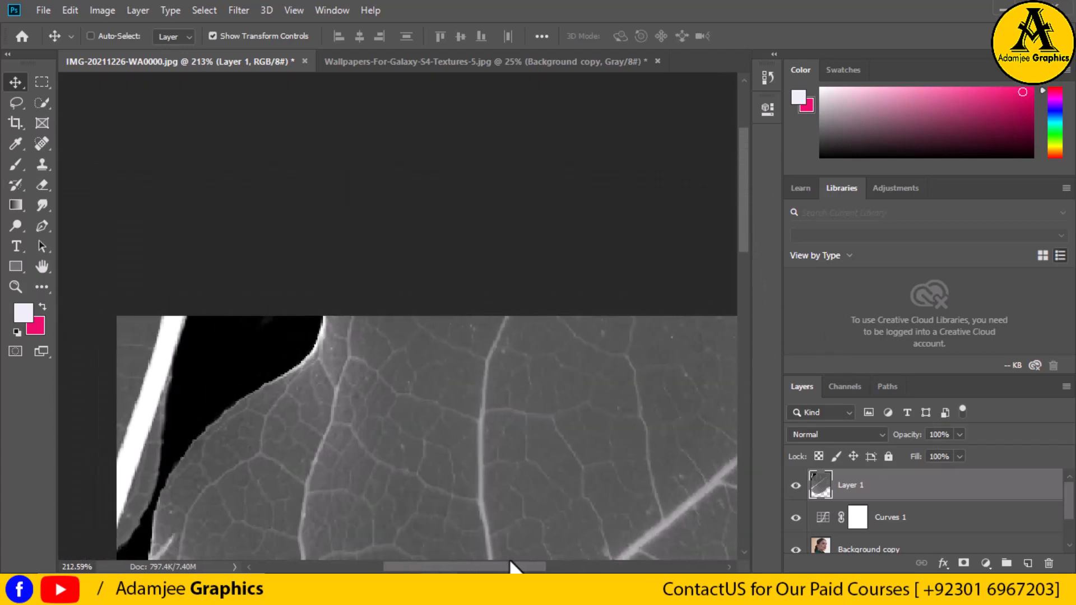
left_click(40, 83)
left_click(13, 81)
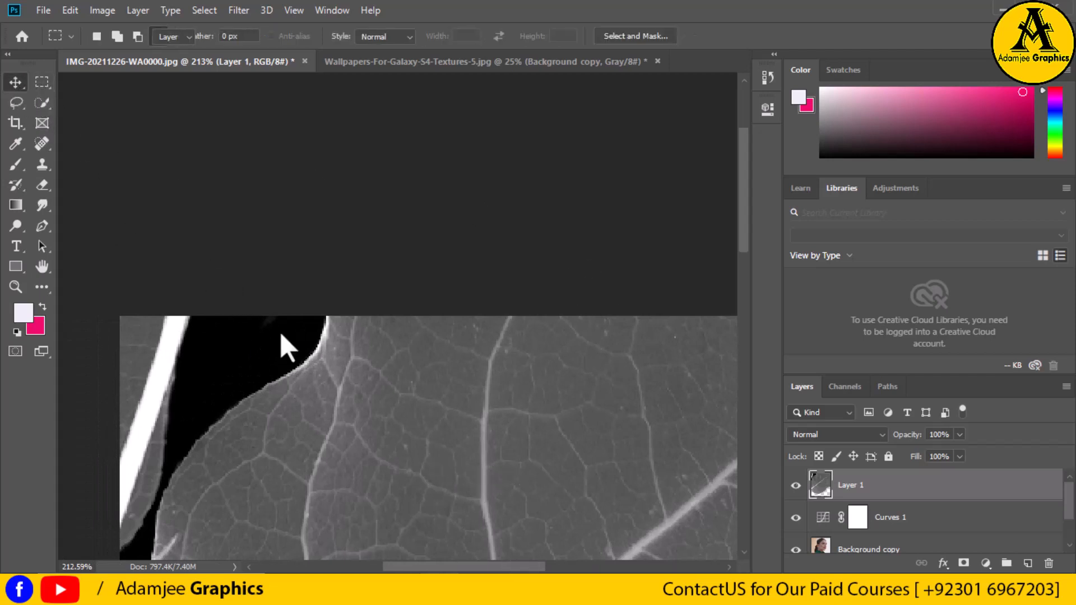
key("ctrl+t")
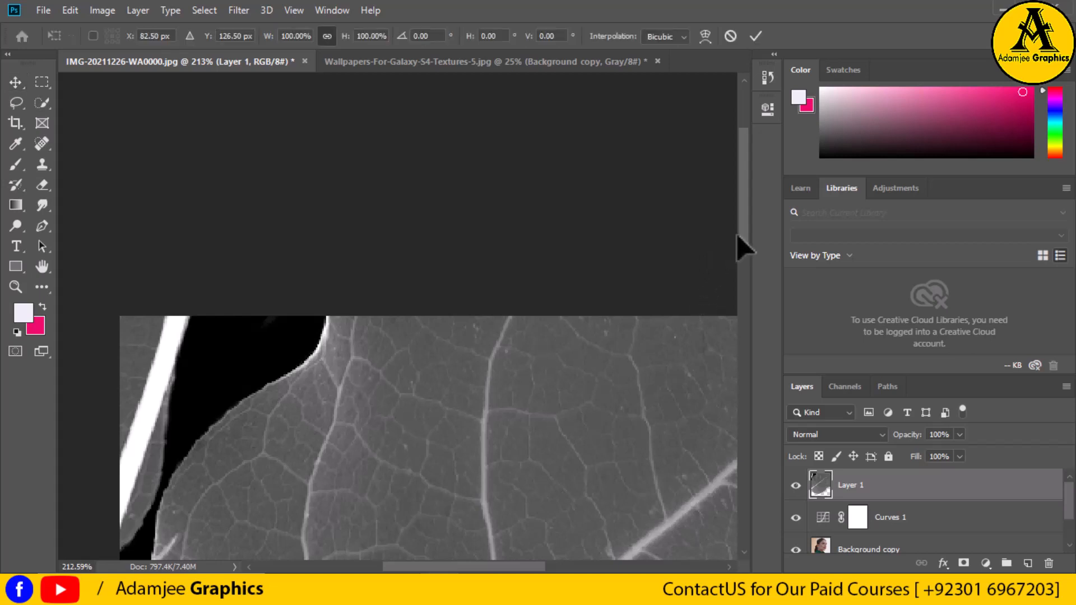
left_click_drag(742, 235, 697, 322)
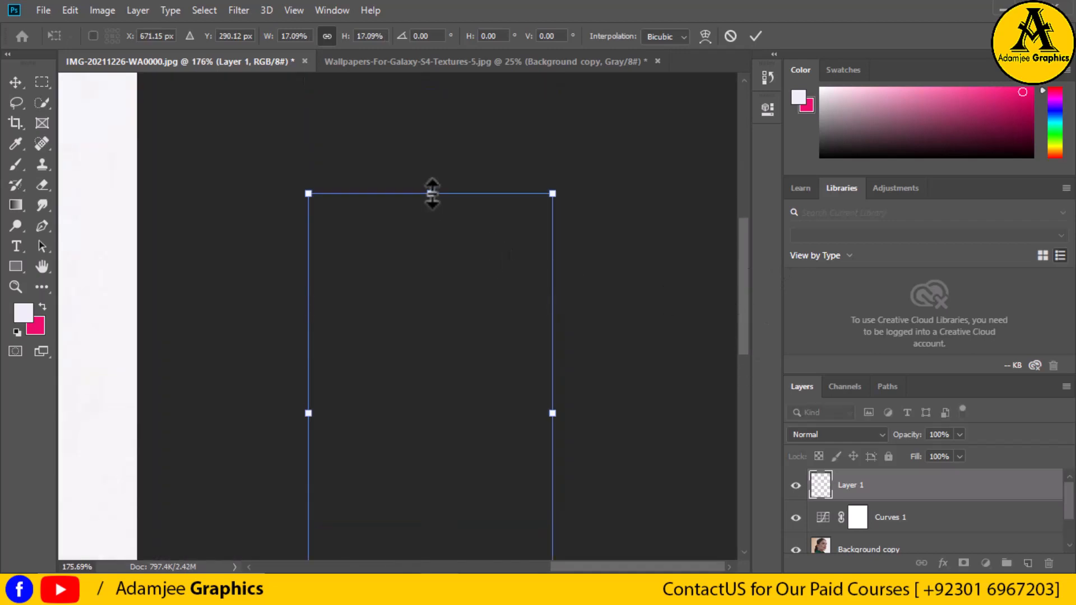
left_click_drag(430, 193, 430, 379)
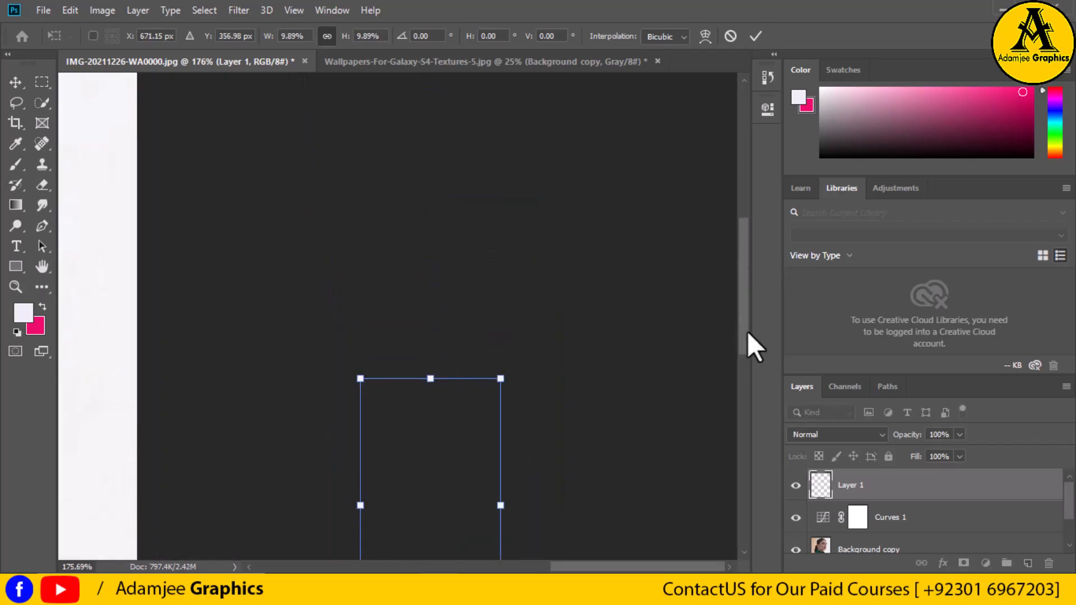
Move the small leaf branch from outside the canvas onto the woman's cheek.
left_click_drag(747, 339, 736, 426)
left_click_drag(623, 571, 604, 571)
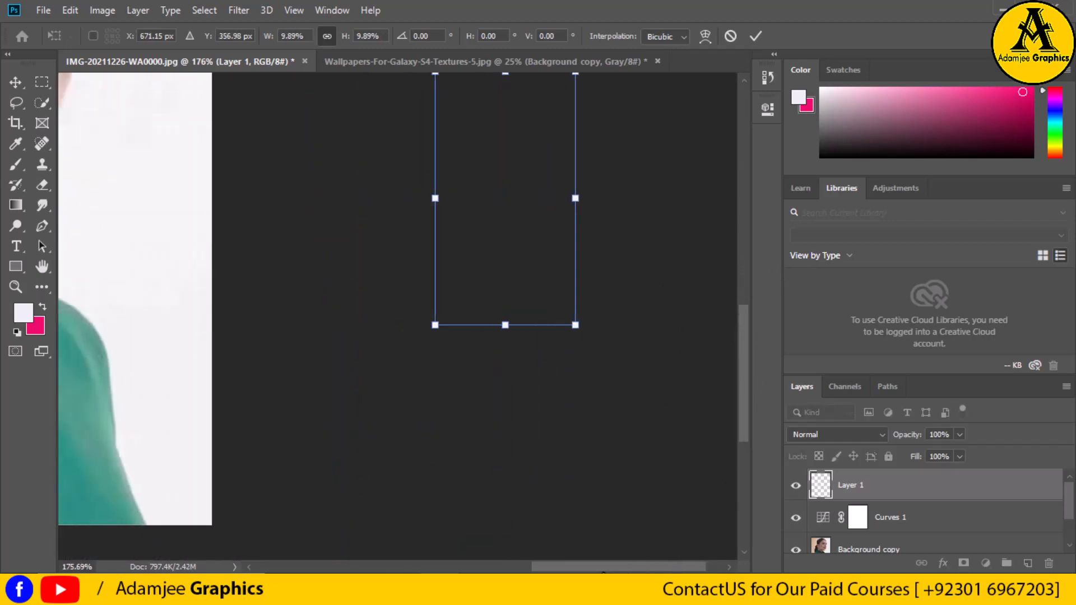
left_click_drag(516, 285, 168, 312)
left_click_drag(559, 569, 454, 568)
left_click_drag(530, 293, 345, 254)
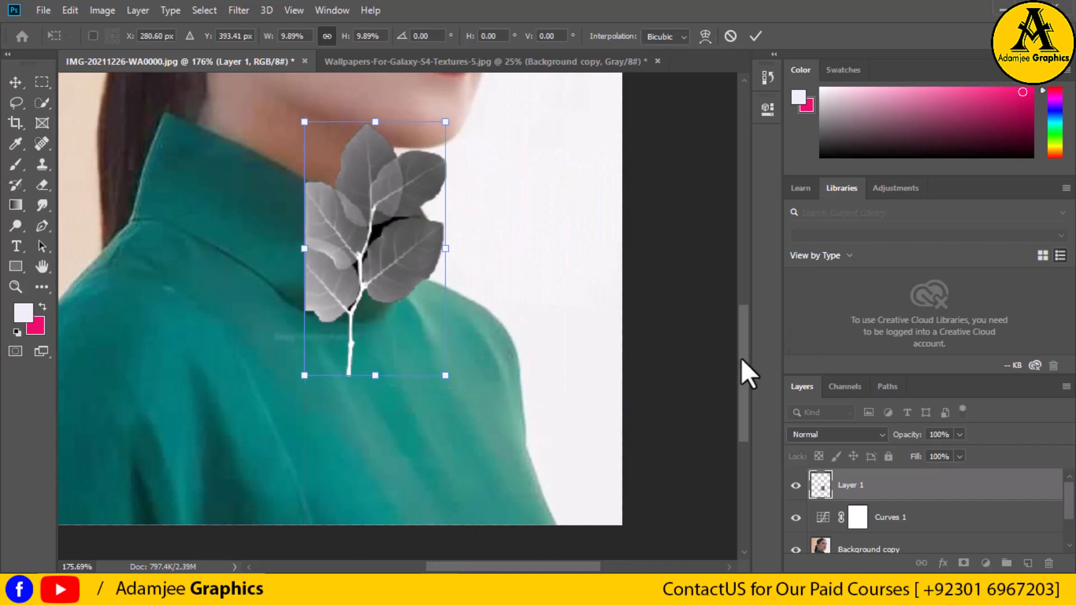
left_click_drag(740, 358, 738, 304)
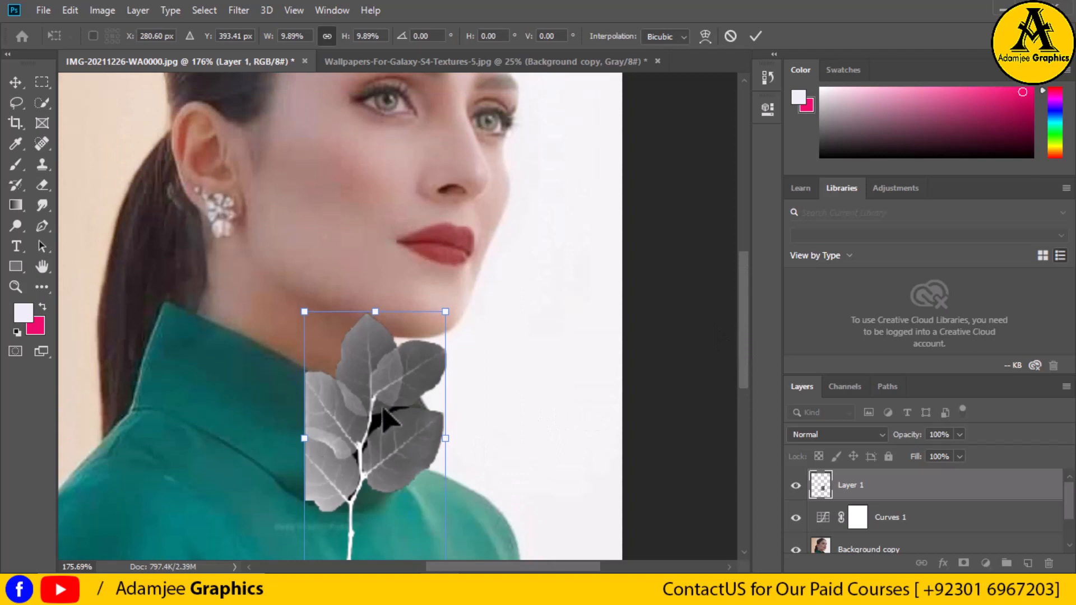
left_click_drag(383, 412, 365, 152)
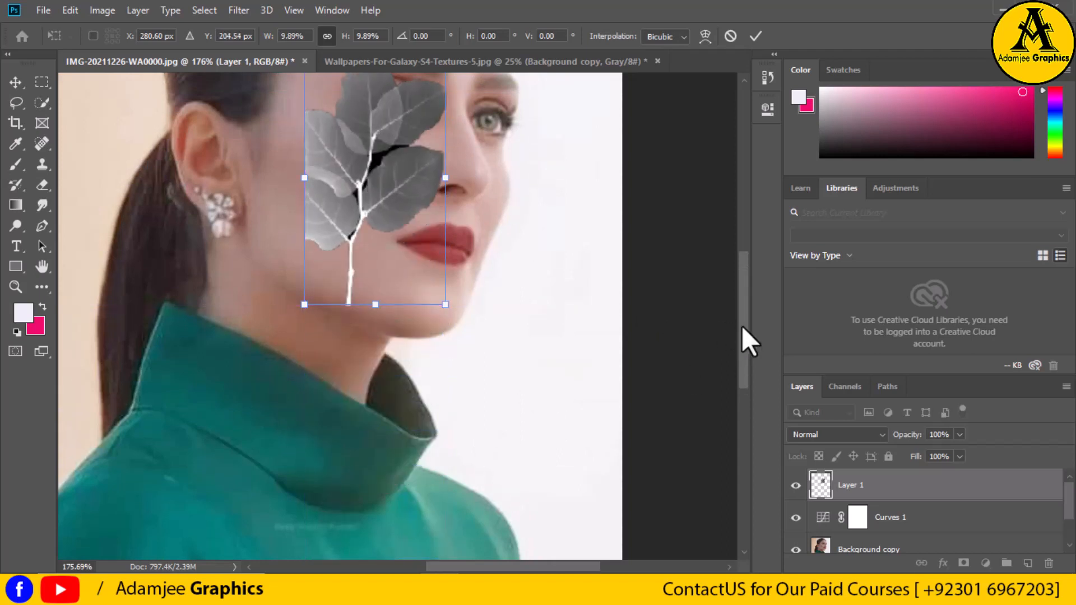
left_click_drag(742, 329, 754, 293)
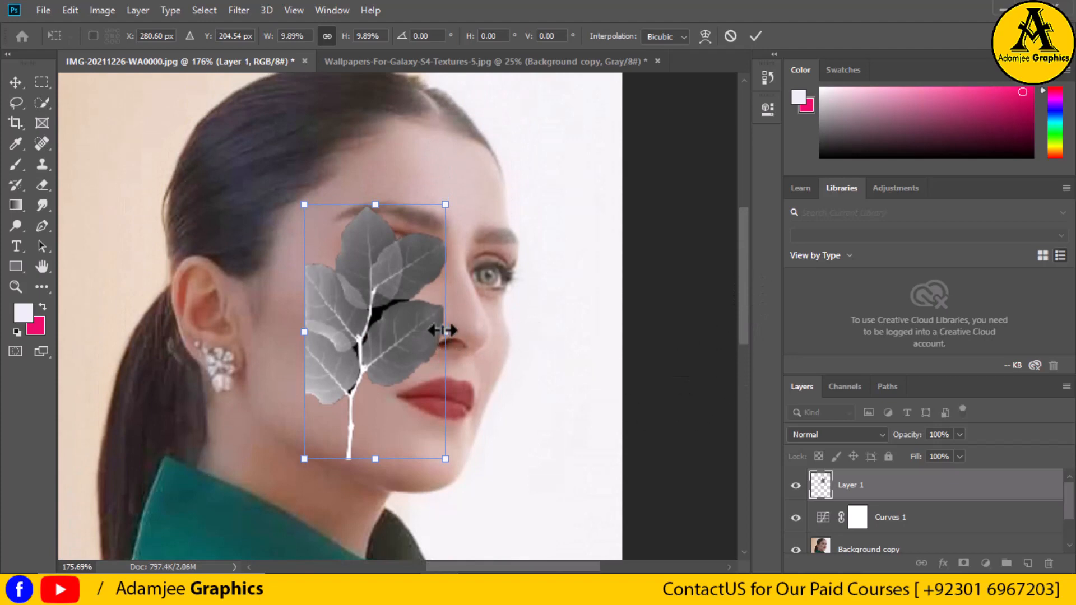
Enlarge the leaf branch proportionally to about 19.5% so it covers most of the woman's face.
left_click_drag(446, 332, 511, 332)
left_click_drag(303, 332, 232, 331)
left_click_drag(744, 307, 746, 348)
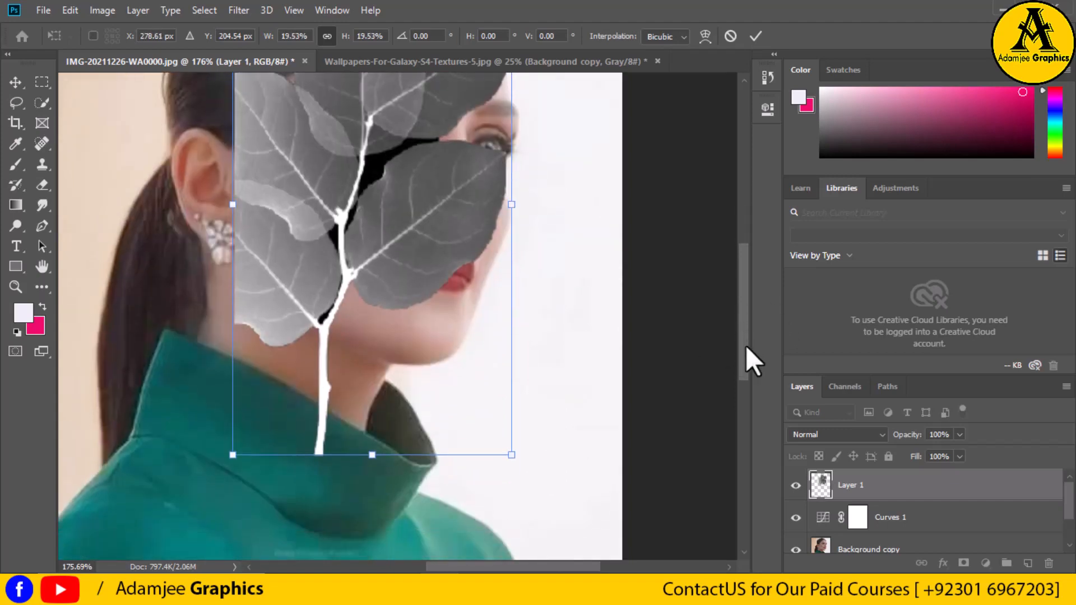
key("ctrl+1")
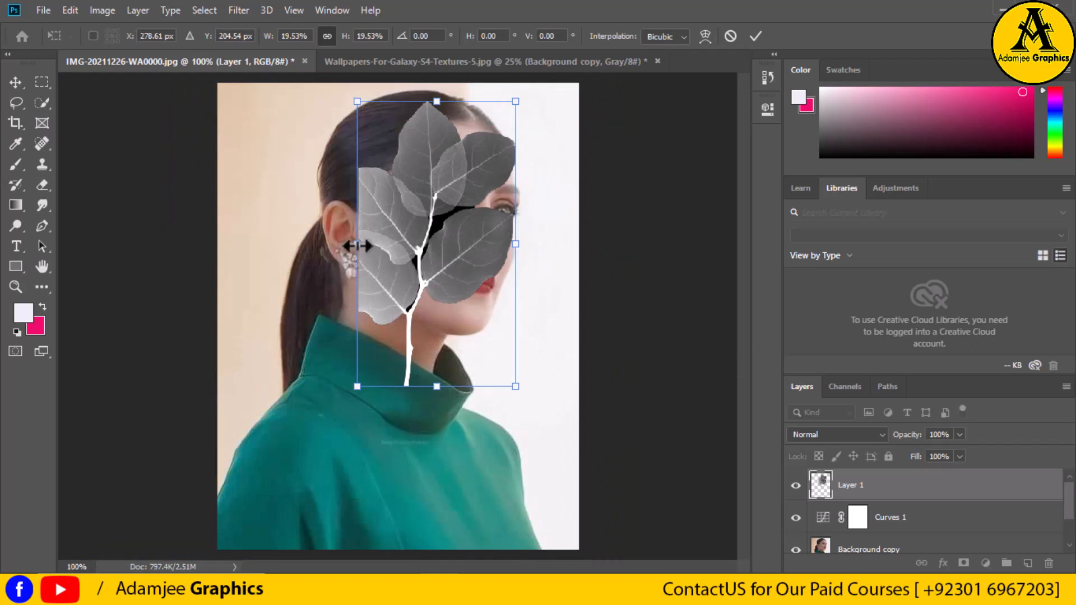
Resize the leaf branch proportionally to about 20.5% and reposition it over the woman's cheek and forehead.
left_click_drag(357, 245, 328, 262)
mouse_move(422, 284)
left_mouse_down()
mouse_move(424, 301)
mouse_move(415, 288)
left_mouse_up()
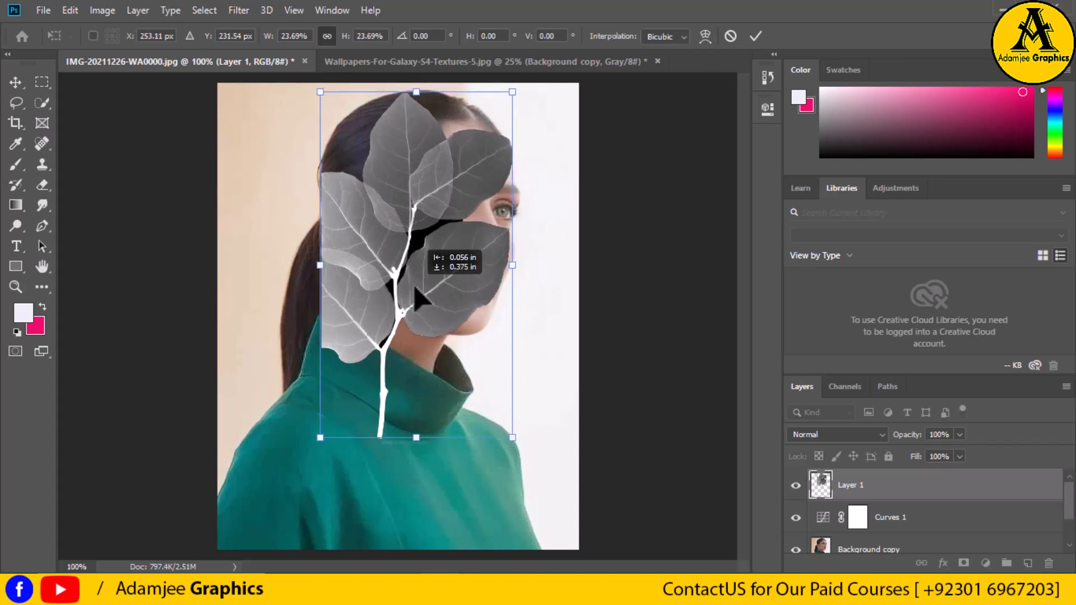
left_click_drag(416, 290, 419, 291)
left_click_drag(422, 432, 425, 388)
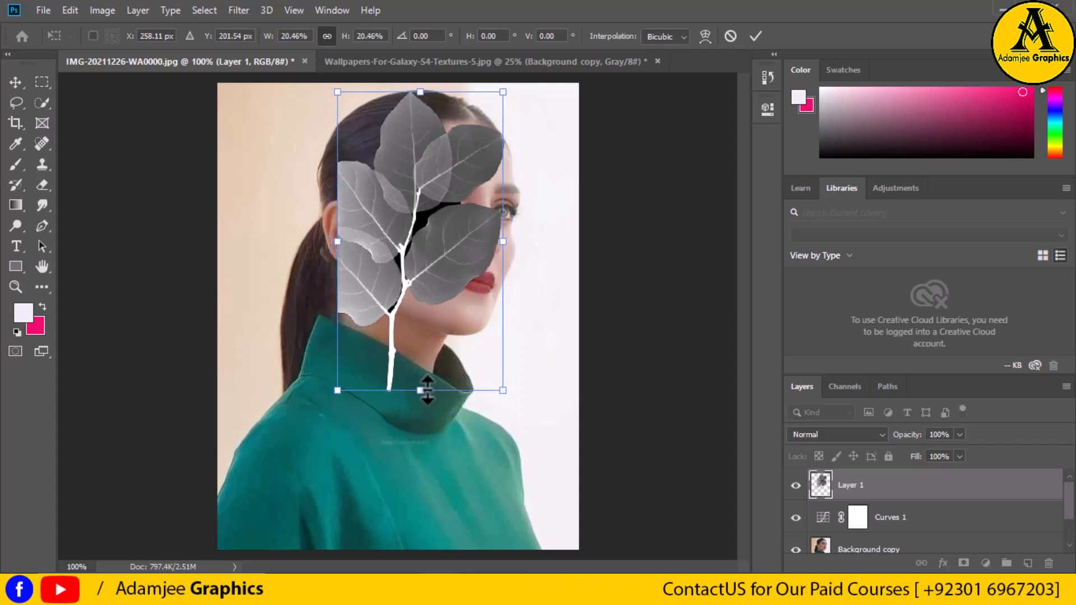
mouse_move(414, 285)
left_mouse_down()
mouse_move(417, 302)
mouse_move(416, 285)
left_mouse_up()
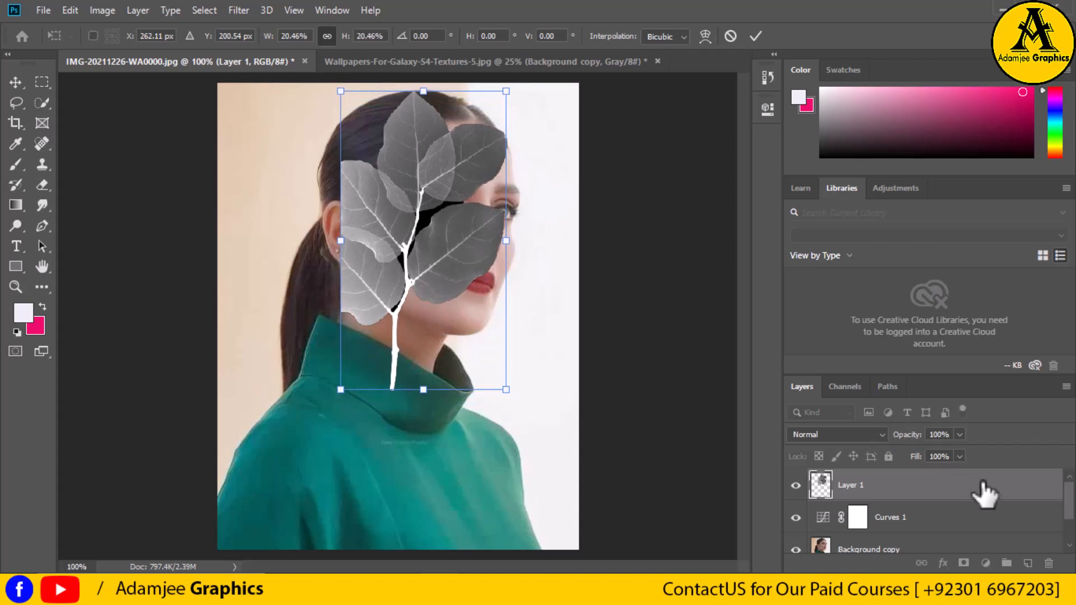
Lower the leaf branch layer's opacity to 50% and apply its transformation.
left_click_drag(956, 435, 913, 452)
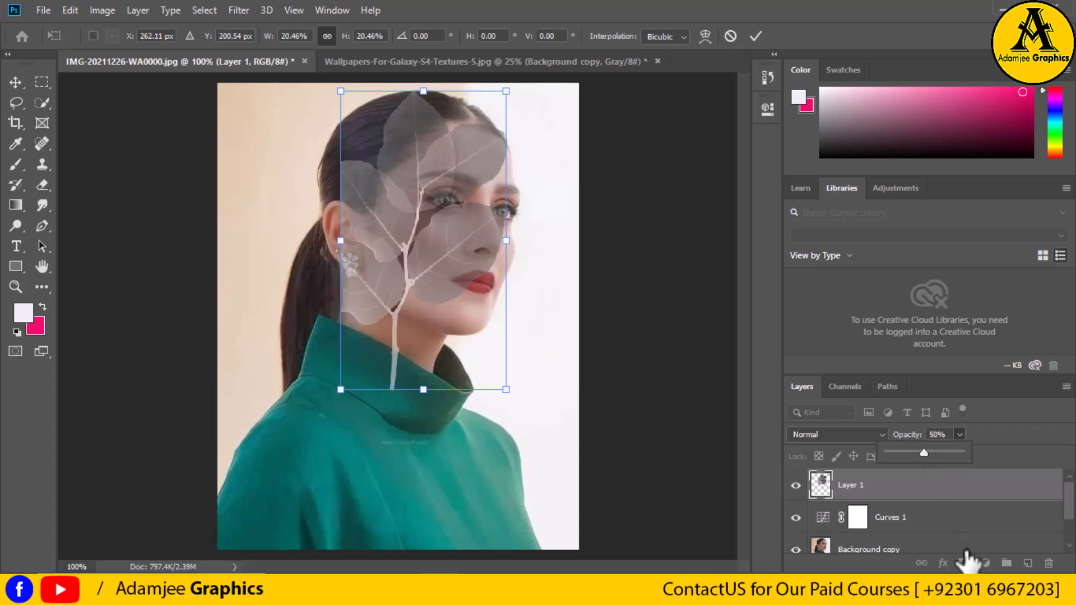
left_click(927, 488)
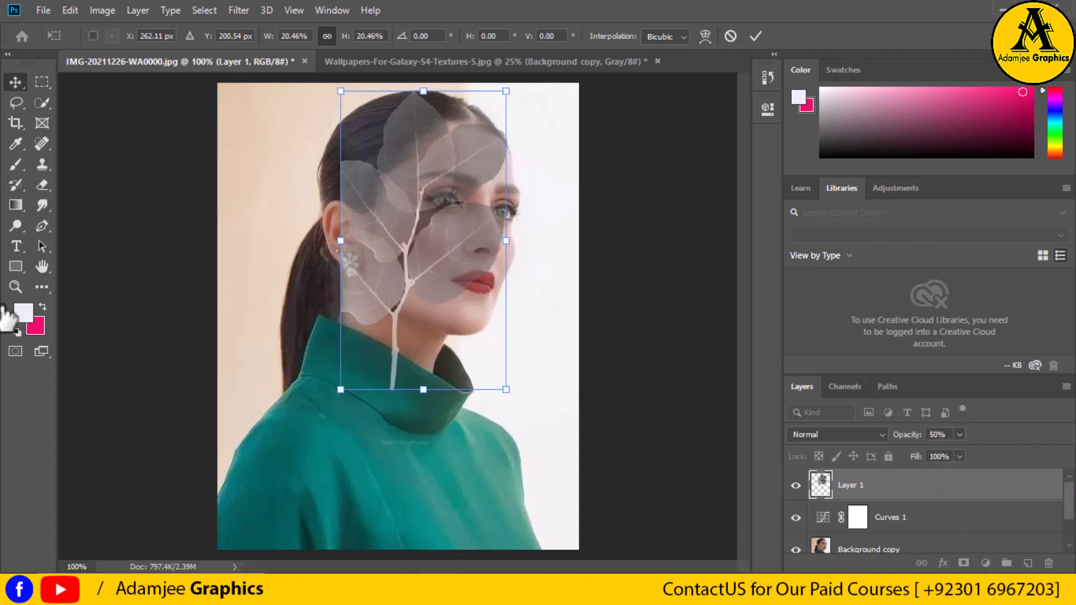
key("Return")
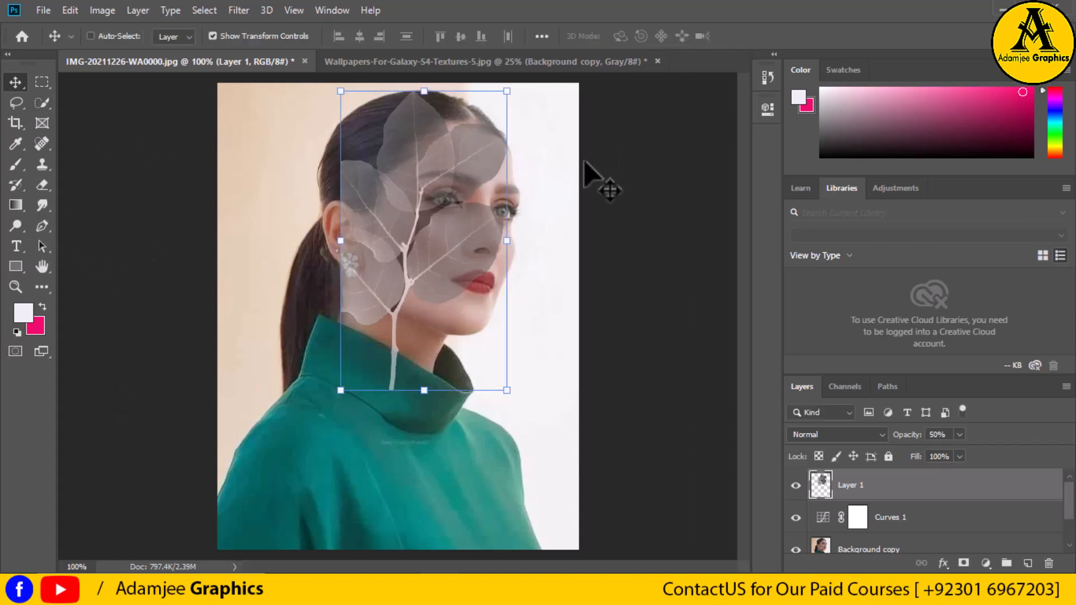
Erase the lower end of the branch stem where it overlaps the green collar, using the Eraser tool.
left_click(41, 82)
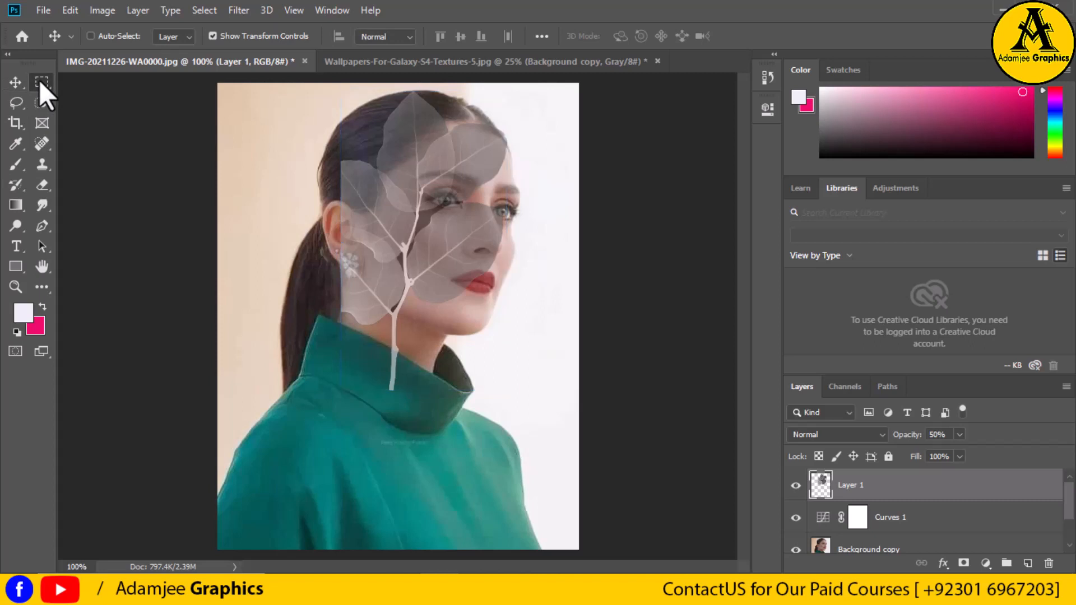
left_click(46, 187)
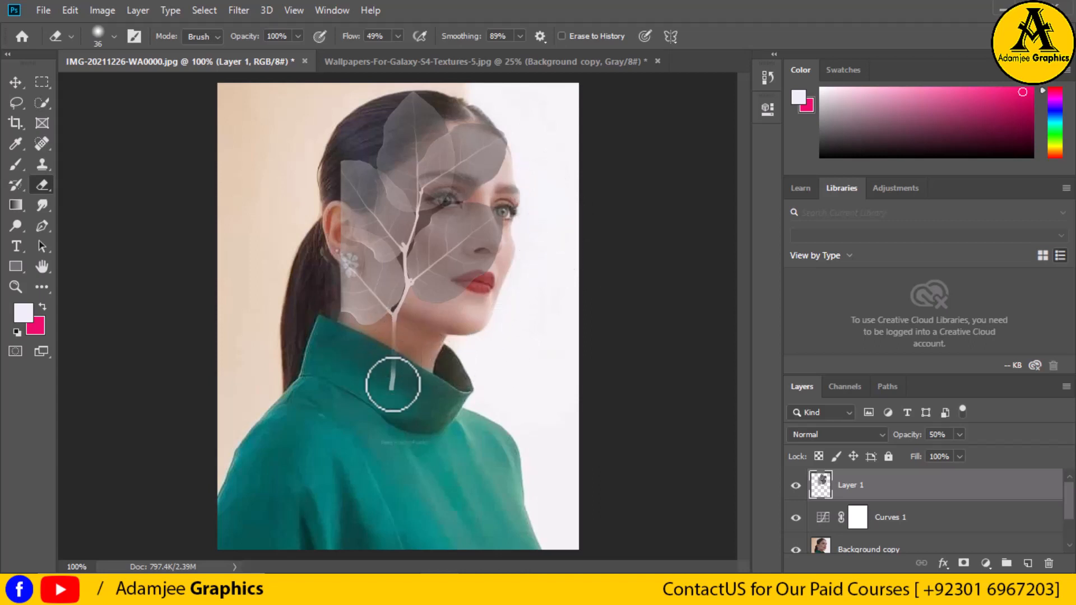
mouse_move(392, 385)
left_mouse_down()
mouse_move(387, 413)
mouse_move(395, 372)
left_mouse_up()
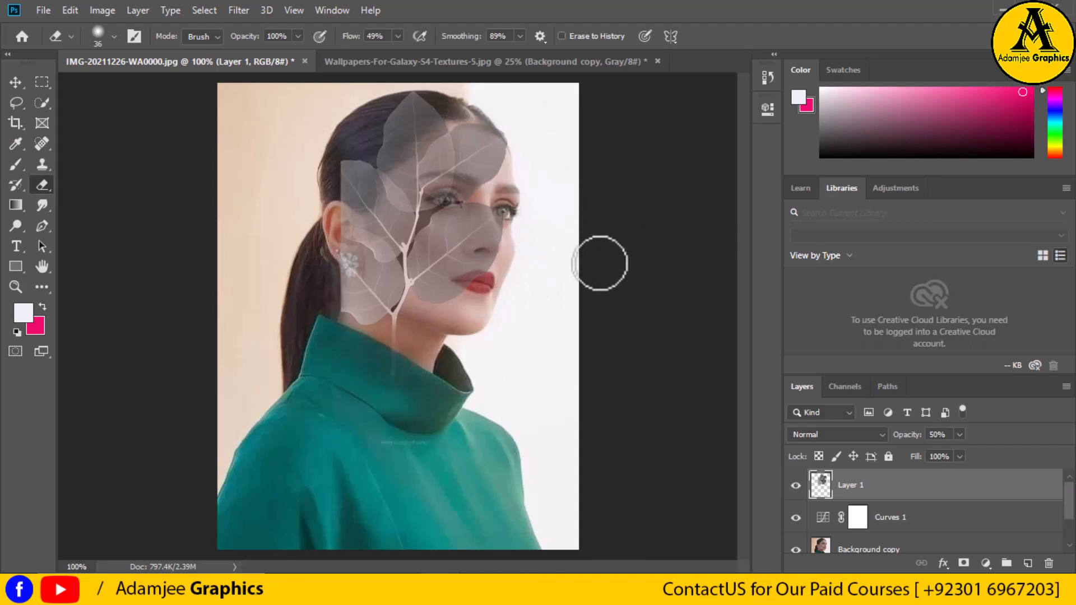
Change the leaf branch layer's blend mode to Vivid Light and adjust its opacity to 51%.
left_click(959, 436)
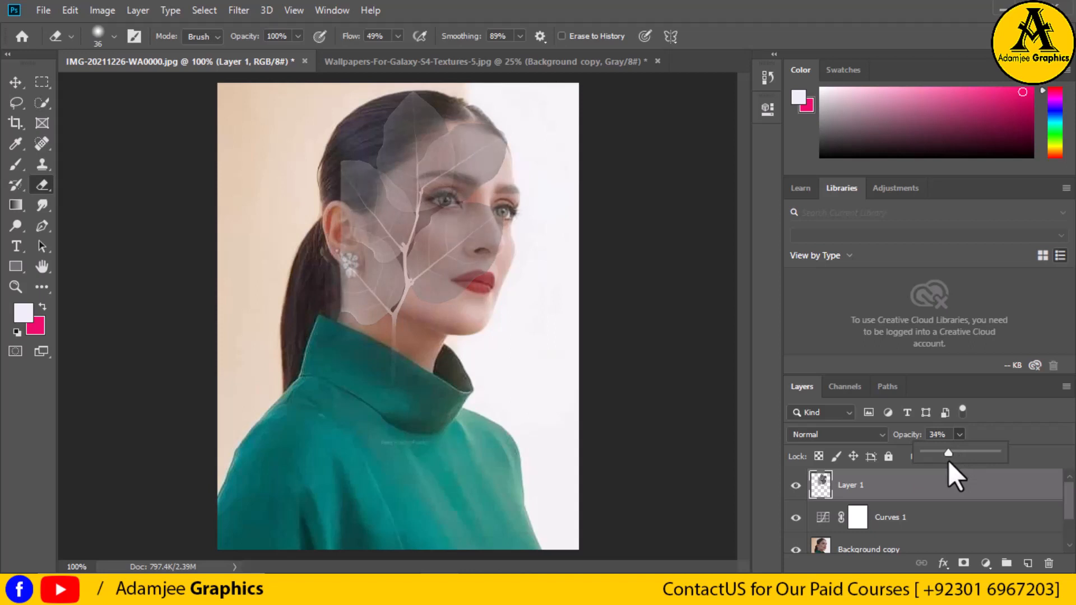
left_click_drag(956, 459, 957, 458)
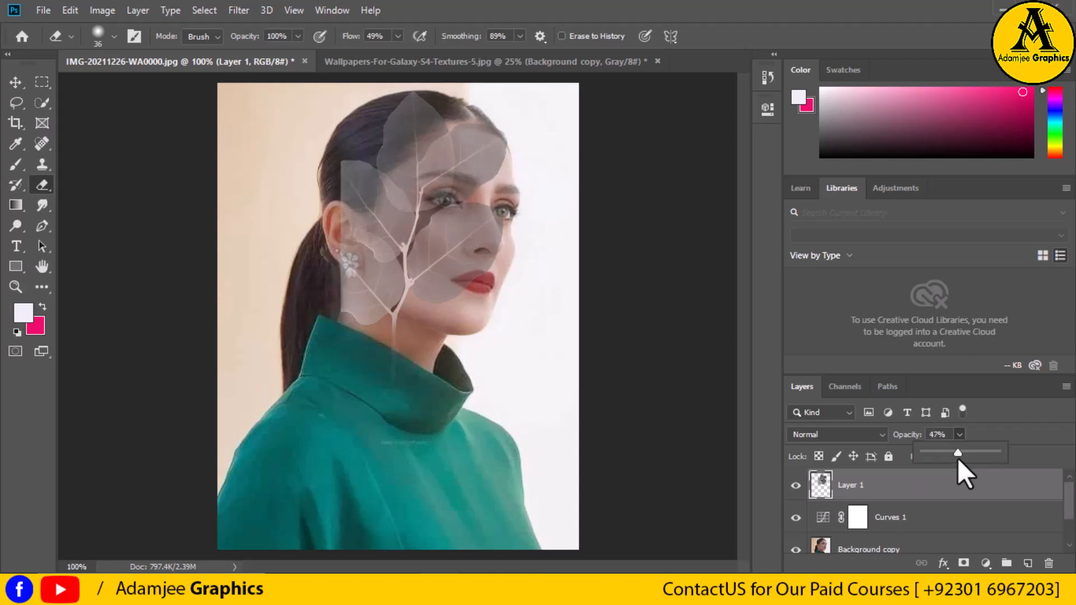
left_click(881, 436)
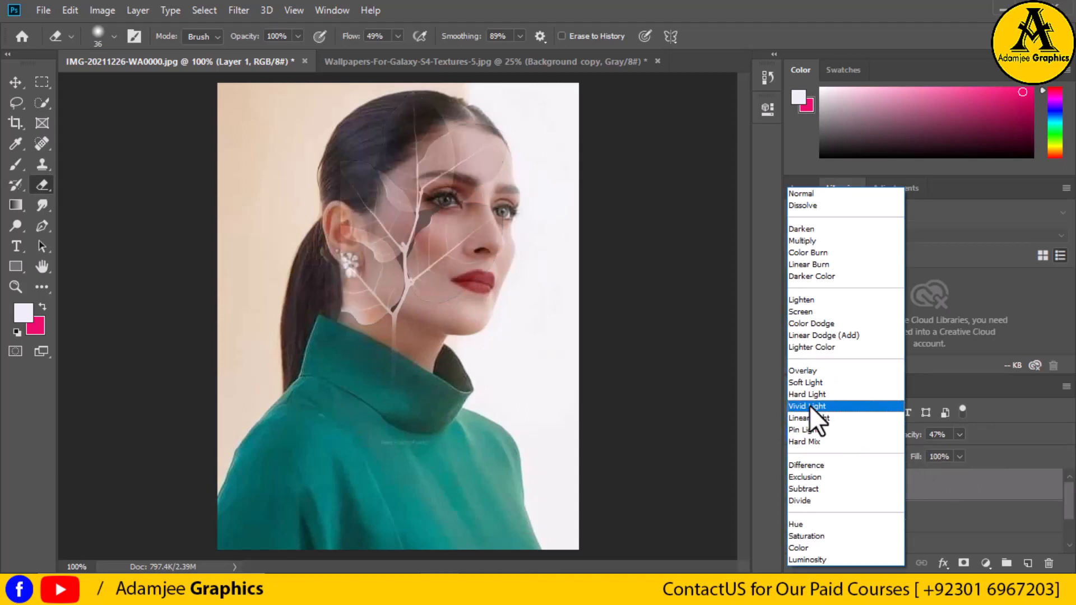
mouse_move(809, 405)
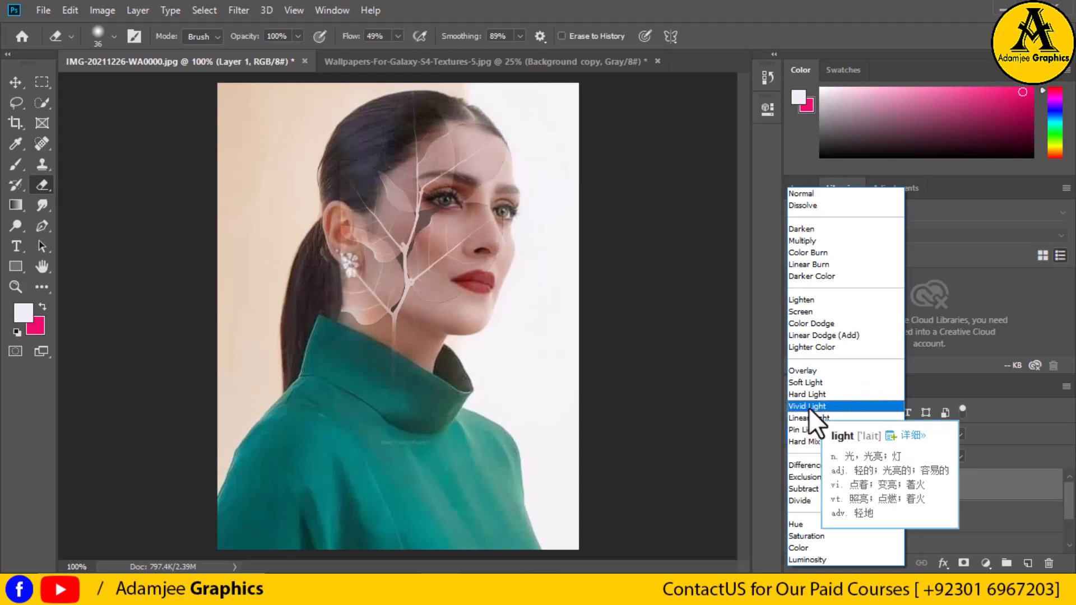
left_click(808, 408)
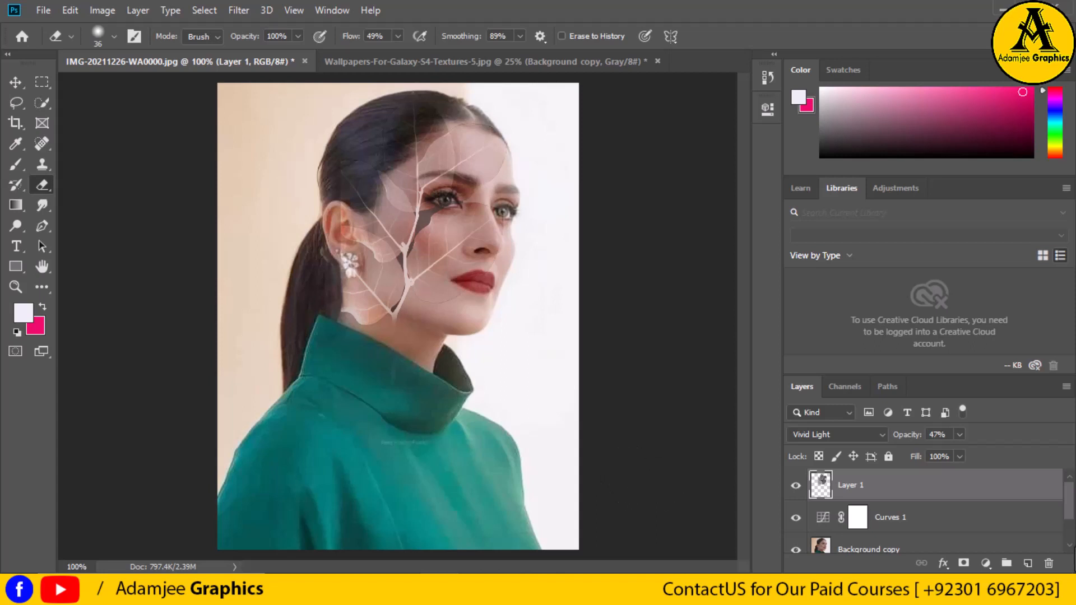
left_click(959, 435)
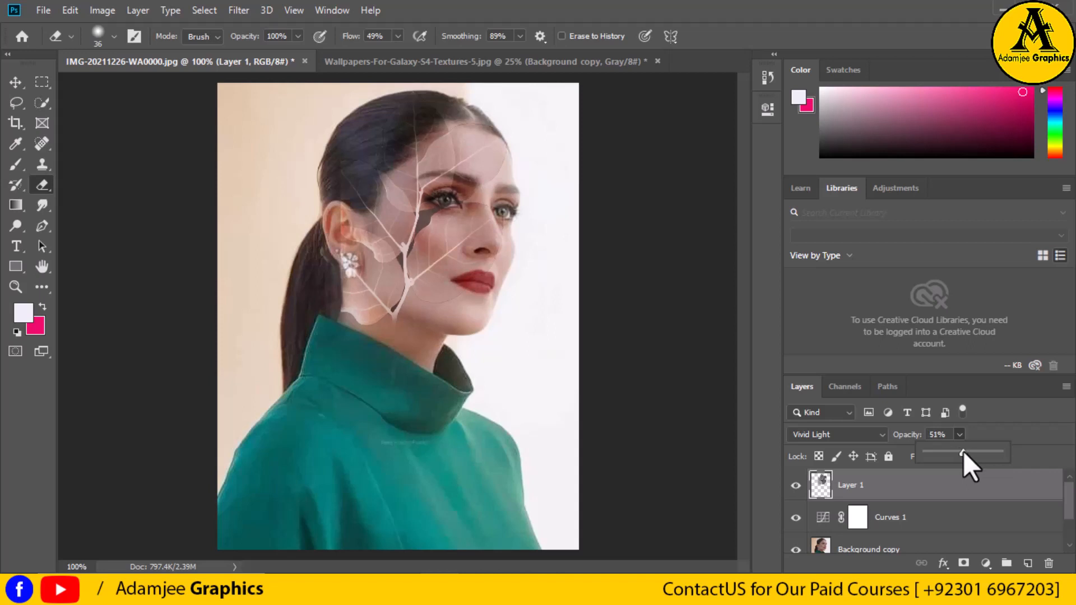
left_click(791, 572)
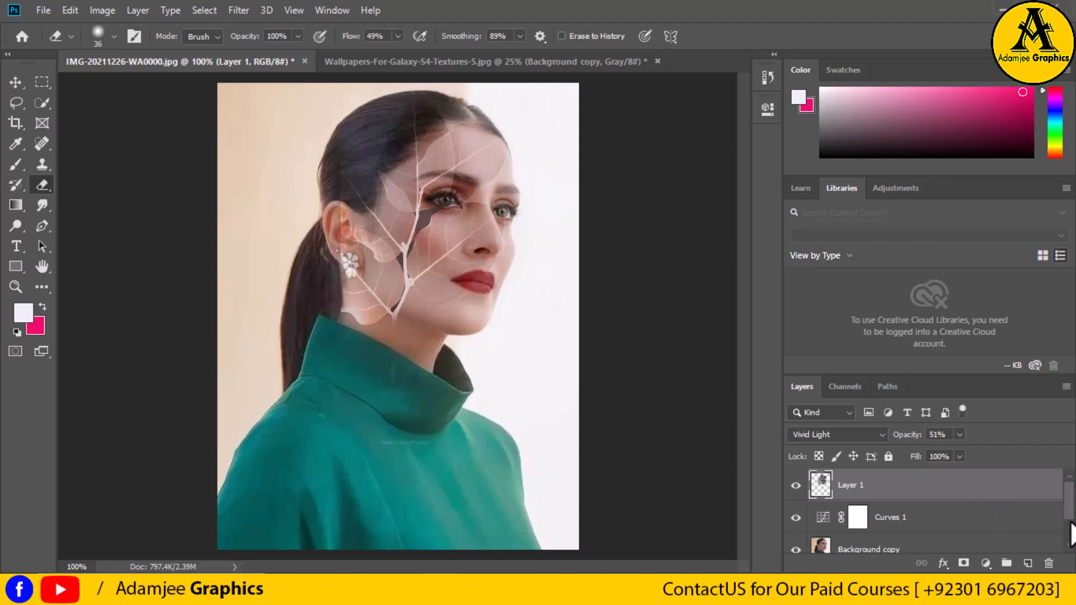
Select the leaf branch layer together with Curves 1 and Background copy beneath it, and merge the selected layers.
scroll(1071, 529, "down", 1)
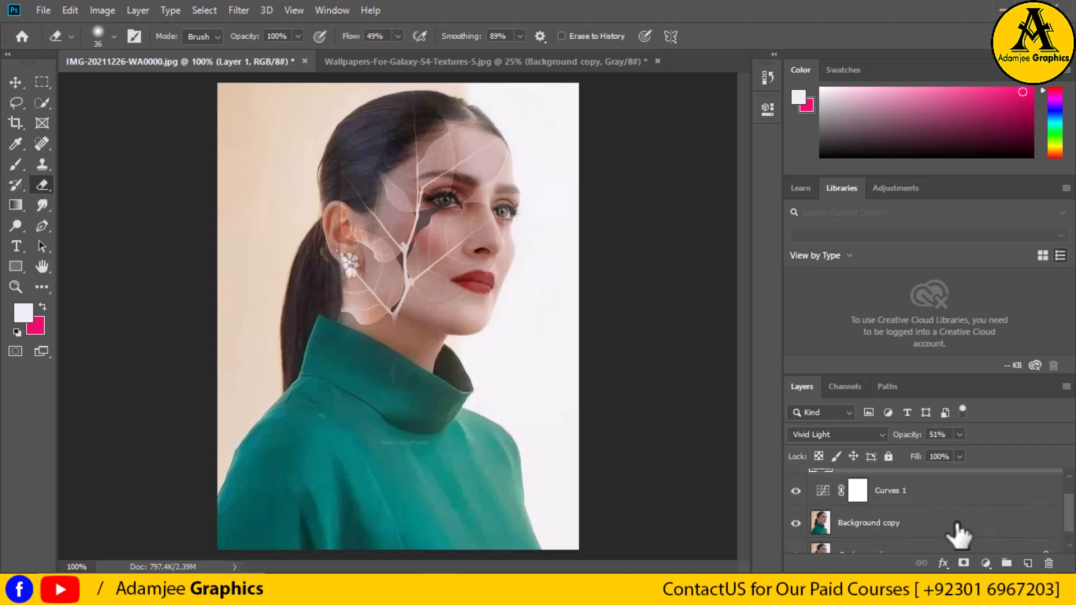
left_click(888, 537)
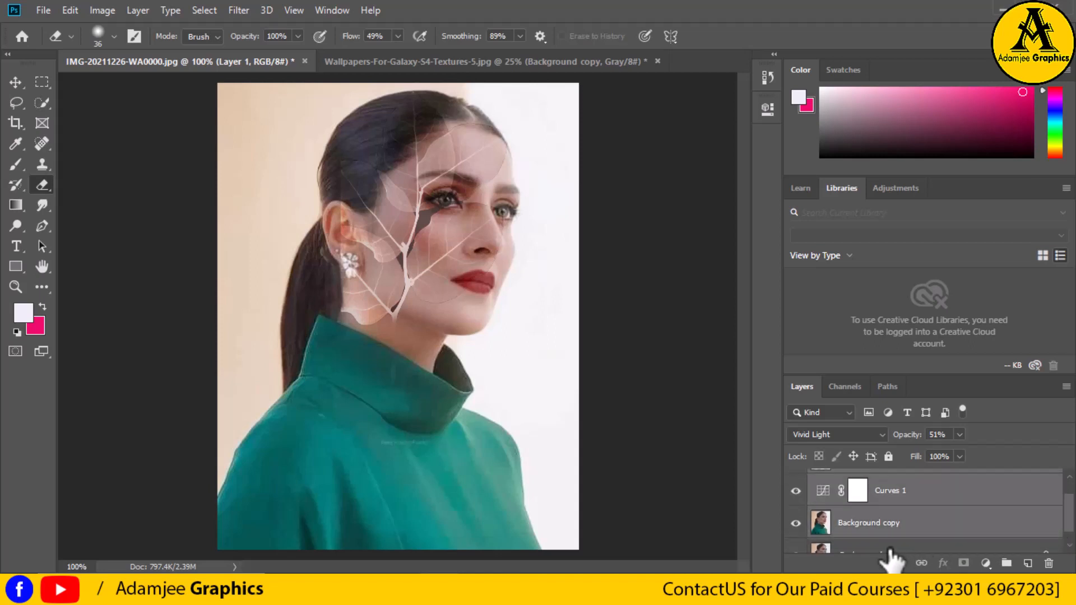
left_click(987, 547, "shift")
left_click_drag(1072, 526, 1072, 488)
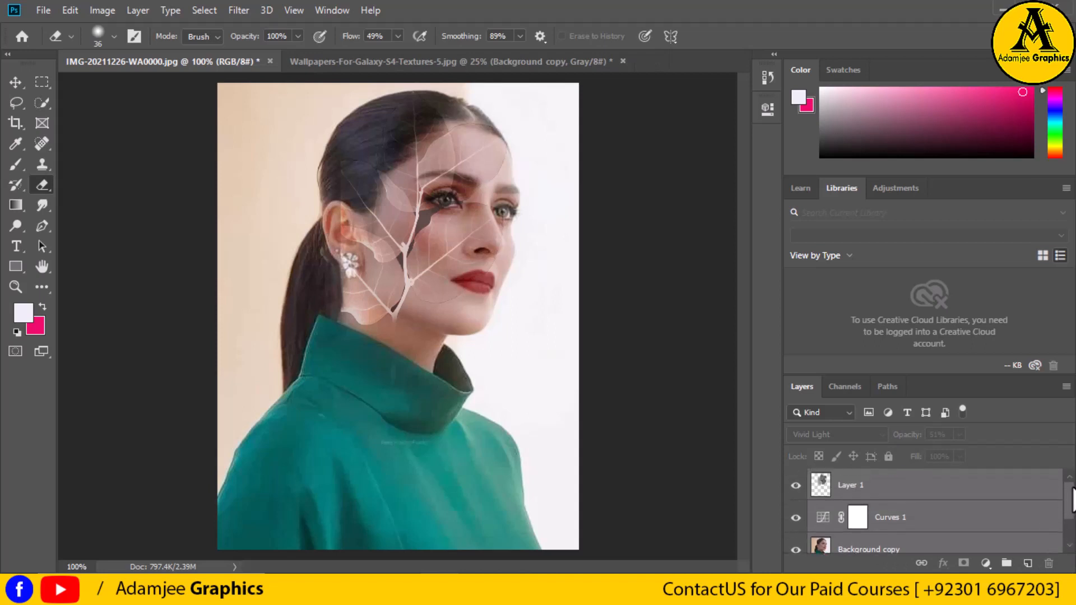
right_click(962, 529)
left_click(815, 469)
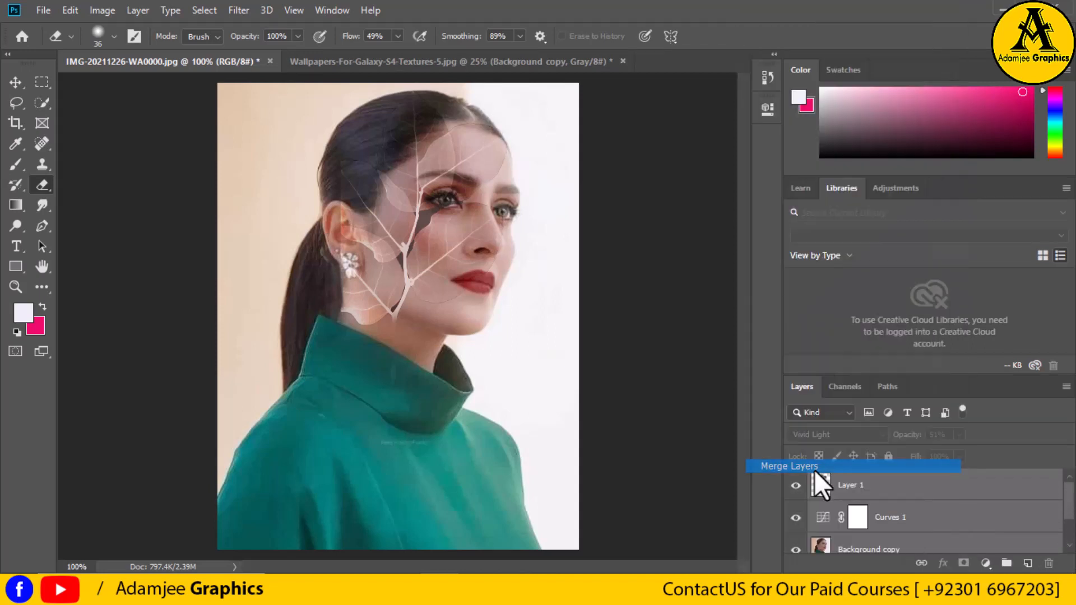